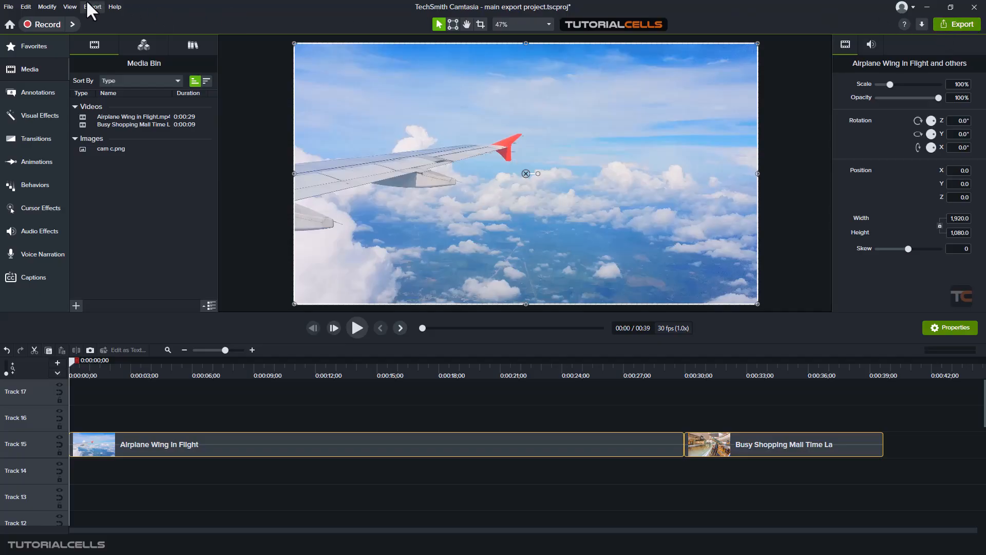
- Open the local file export dialog and review the available file types
click(945, 21)
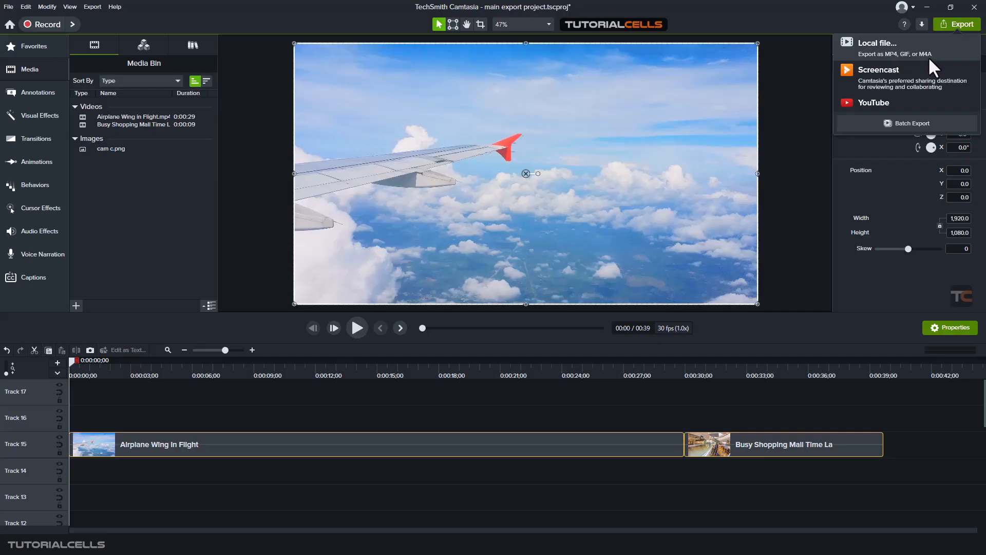
click(879, 54)
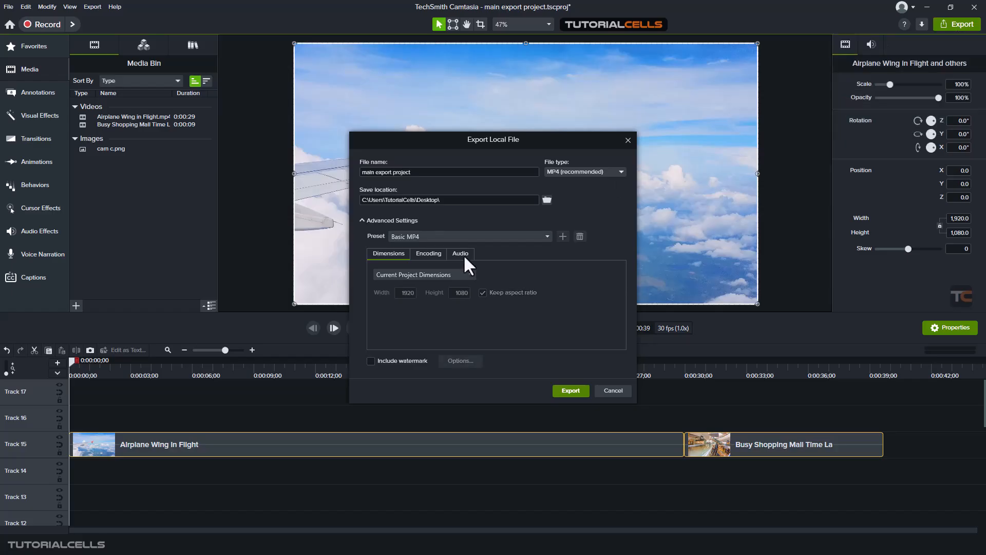
click(567, 172)
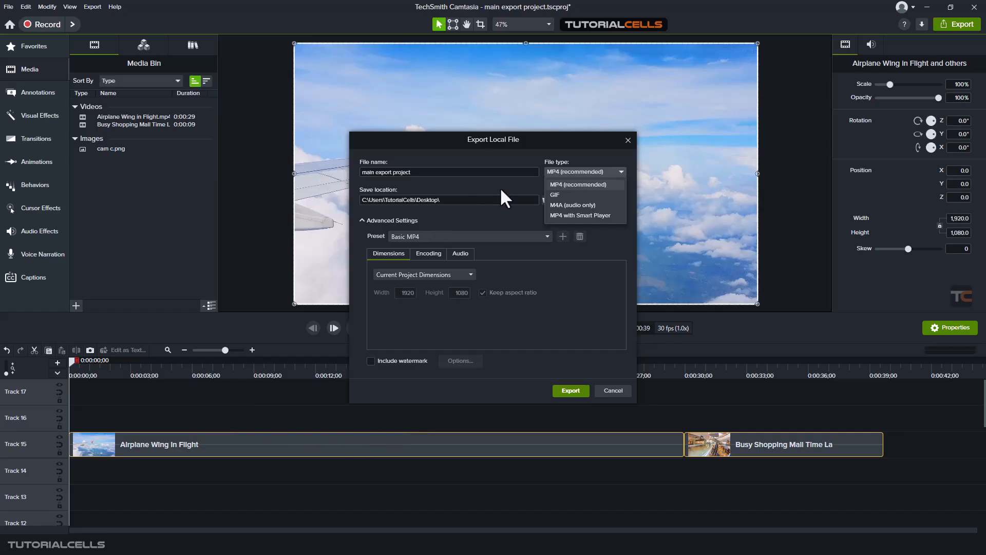
click(515, 186)
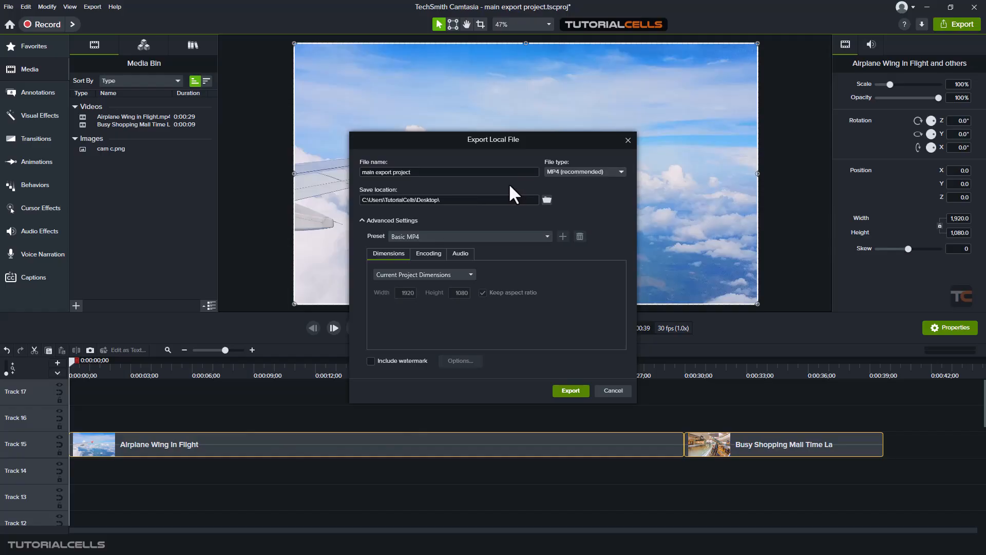
- Rename the export file as fghhg and review the file type options again
triple_click(474, 174)
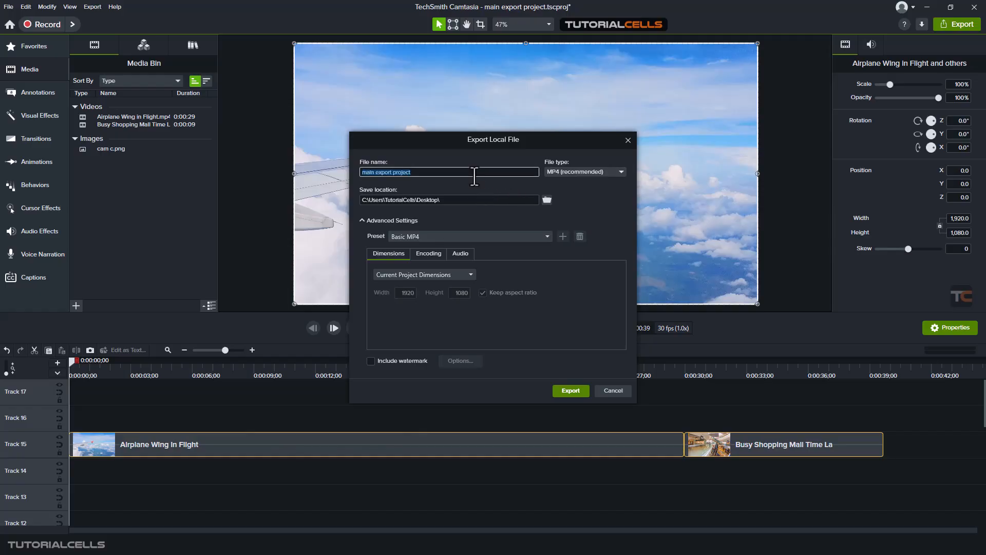
text(fghhg)
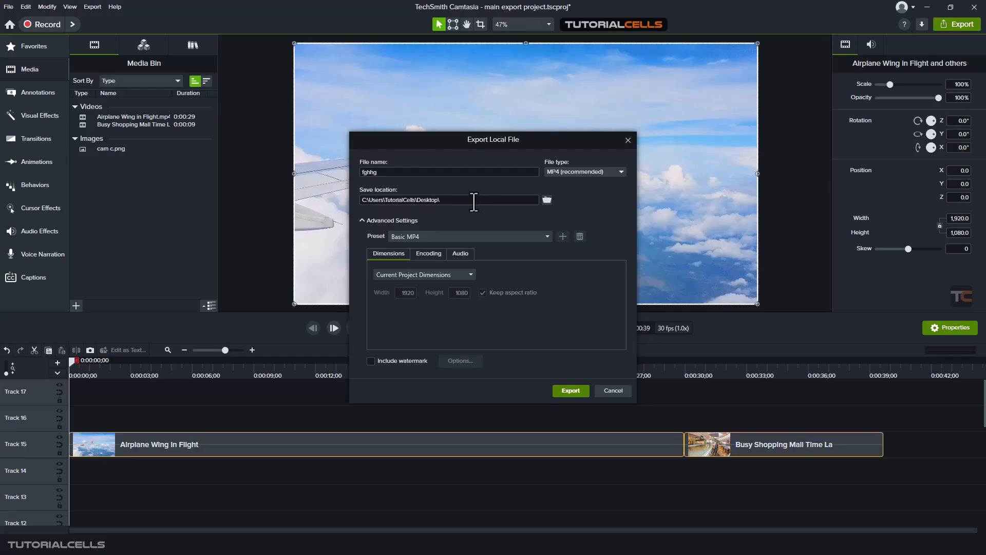
click(575, 170)
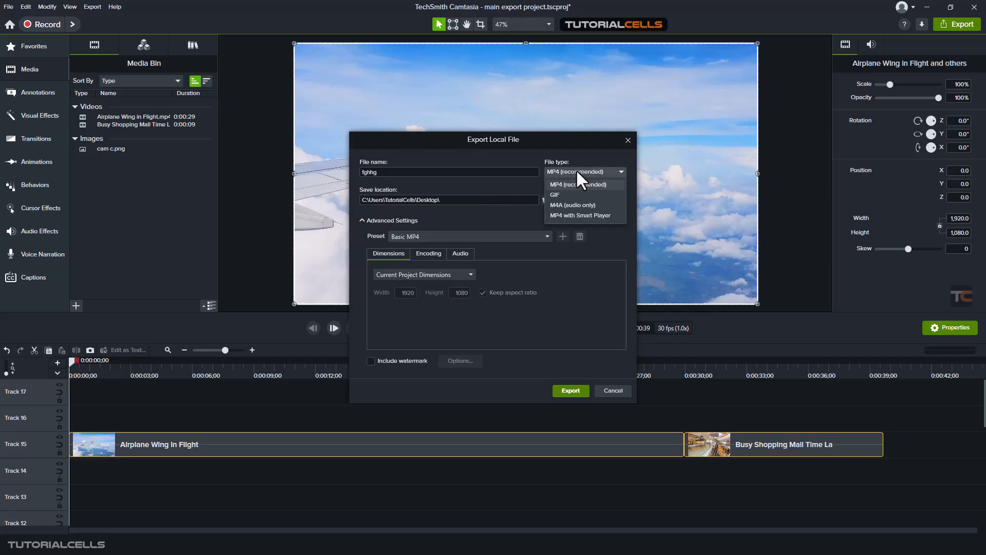
click(600, 228)
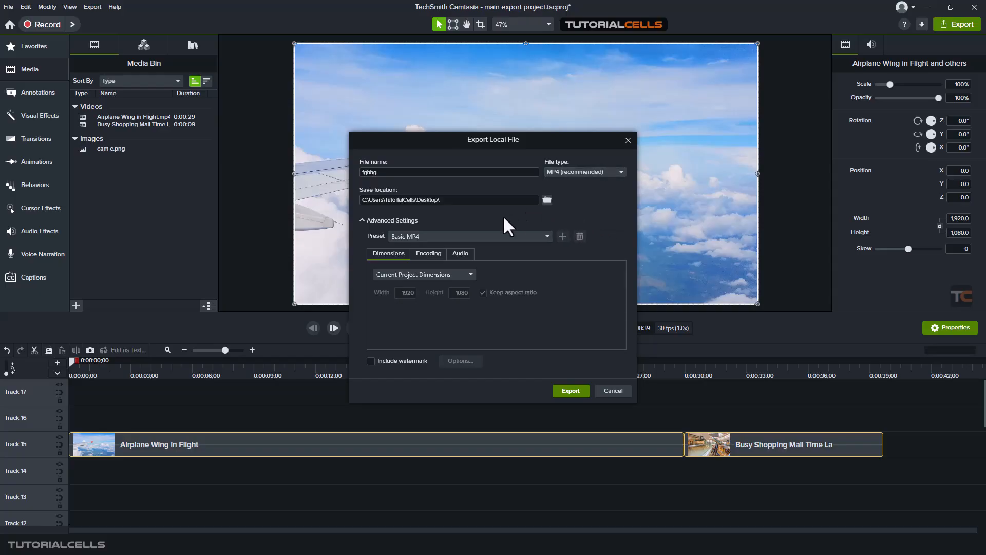
- Move the export dialog up and collapse then re-expand Advanced Settings
drag(443, 142, 446, 131)
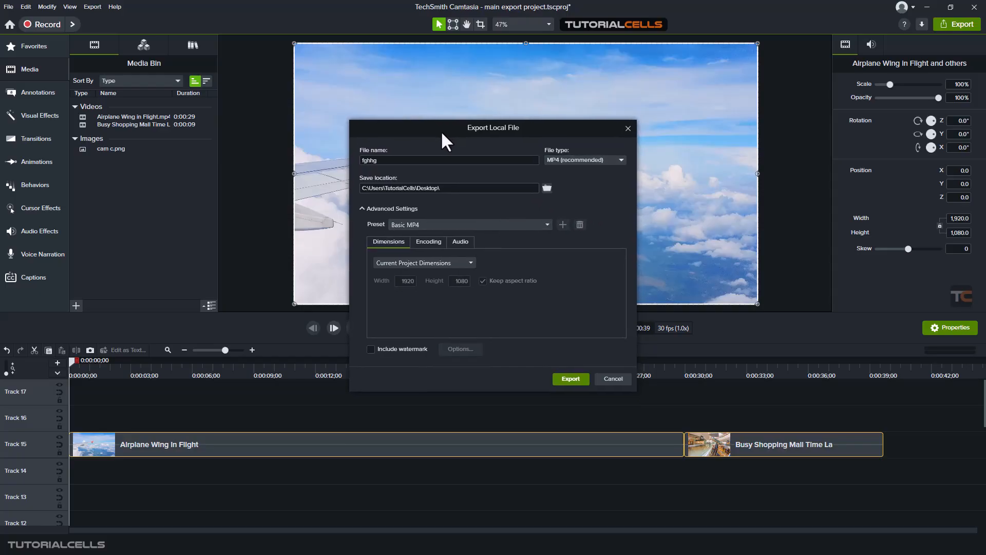
click(386, 209)
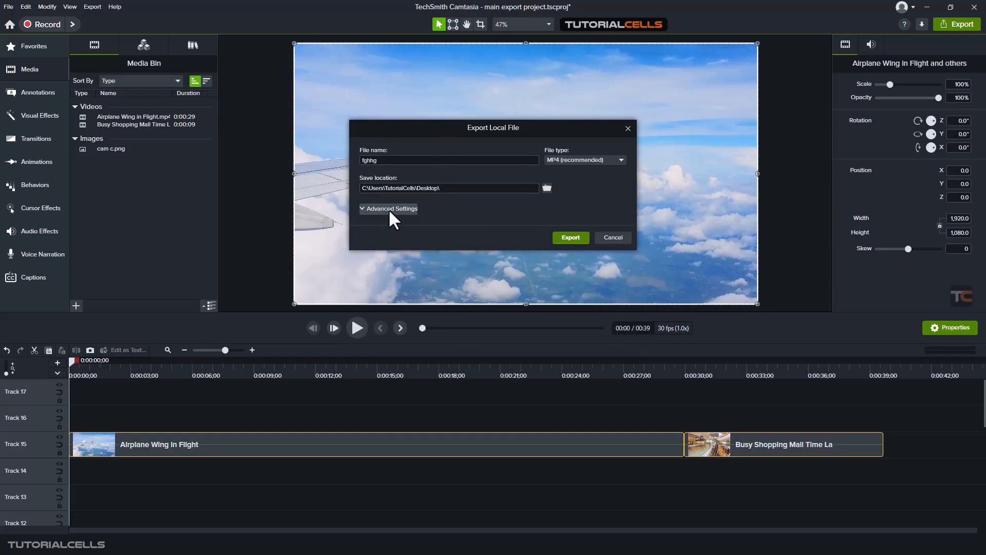
click(390, 208)
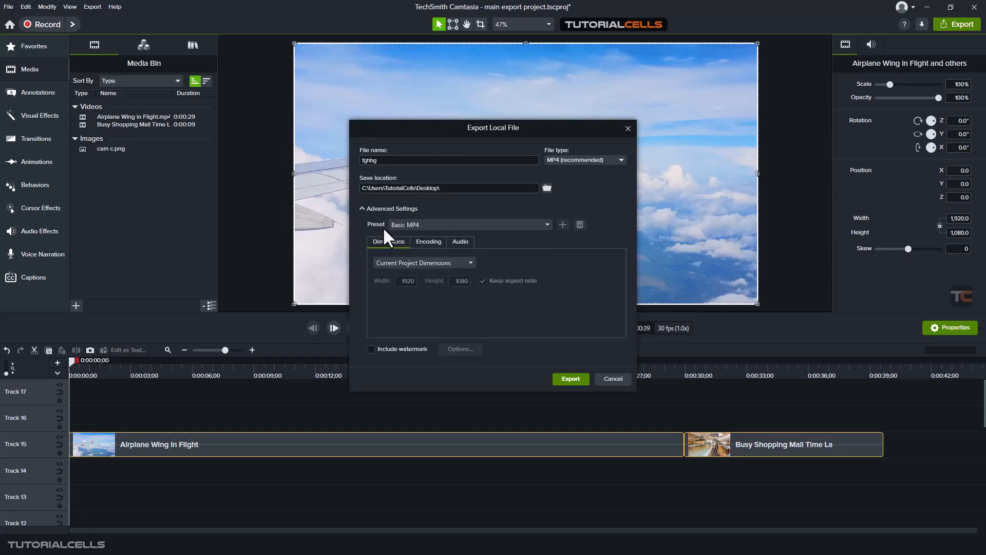
- Review the preset list, the encoding settings and the audio bit rate options in Advanced Settings
click(406, 225)
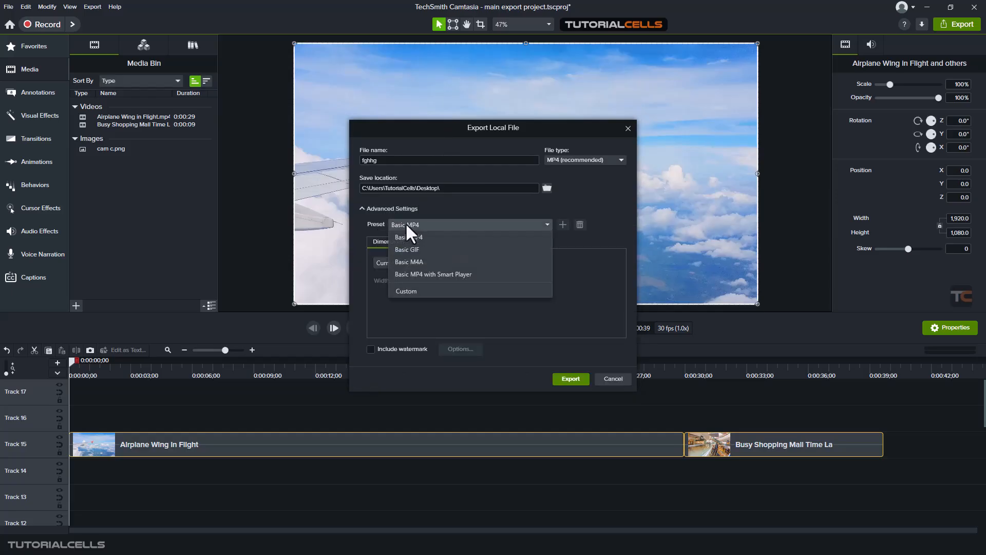
click(447, 220)
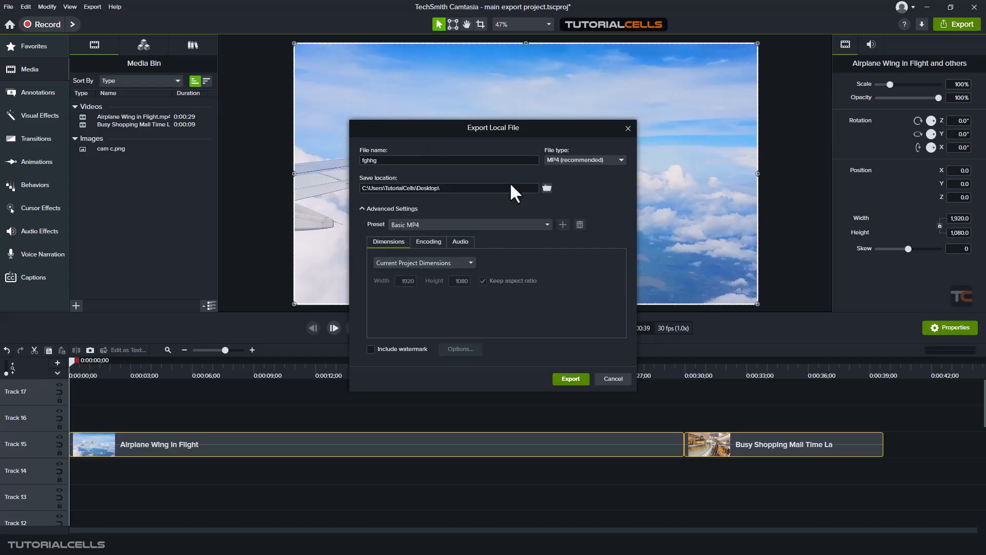
click(432, 243)
double_click(420, 263)
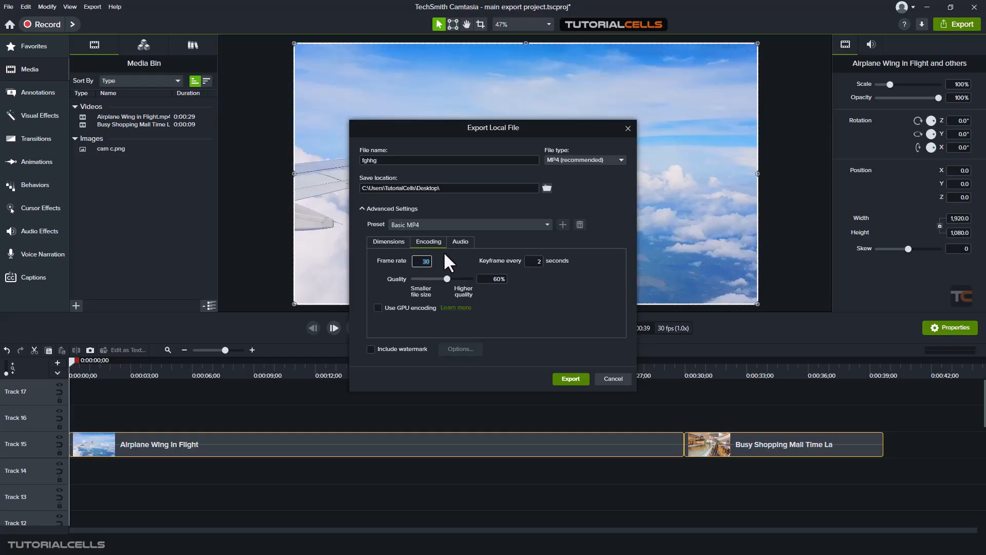
click(460, 242)
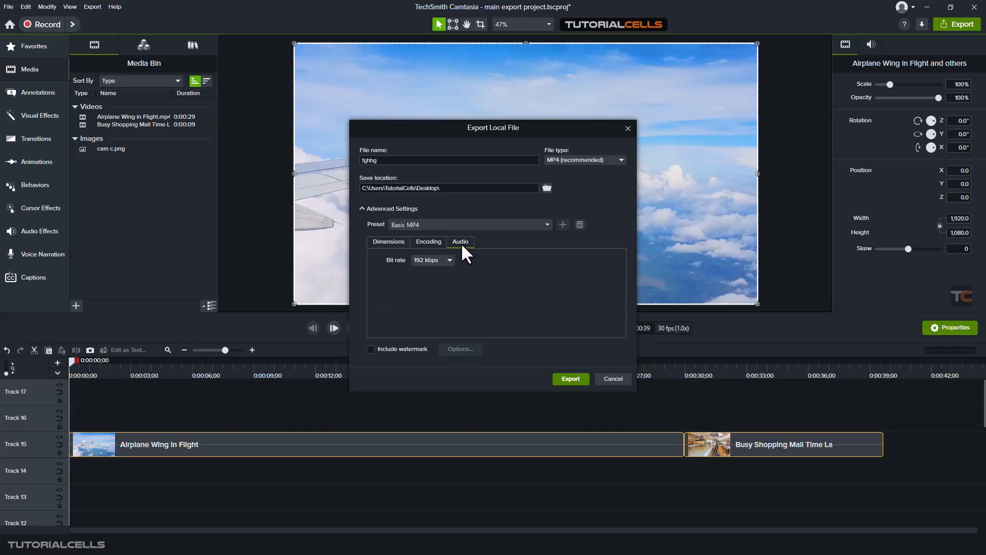
click(428, 261)
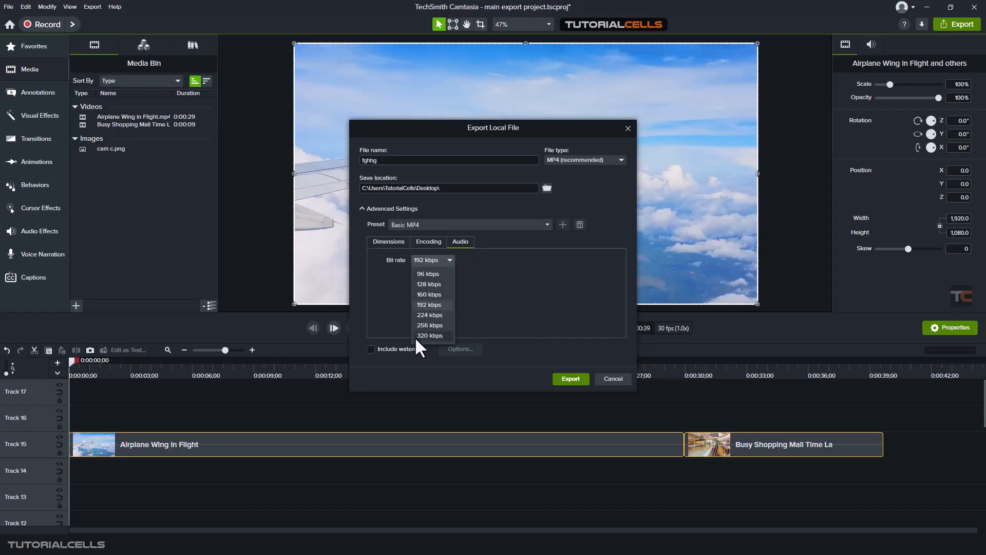
click(483, 297)
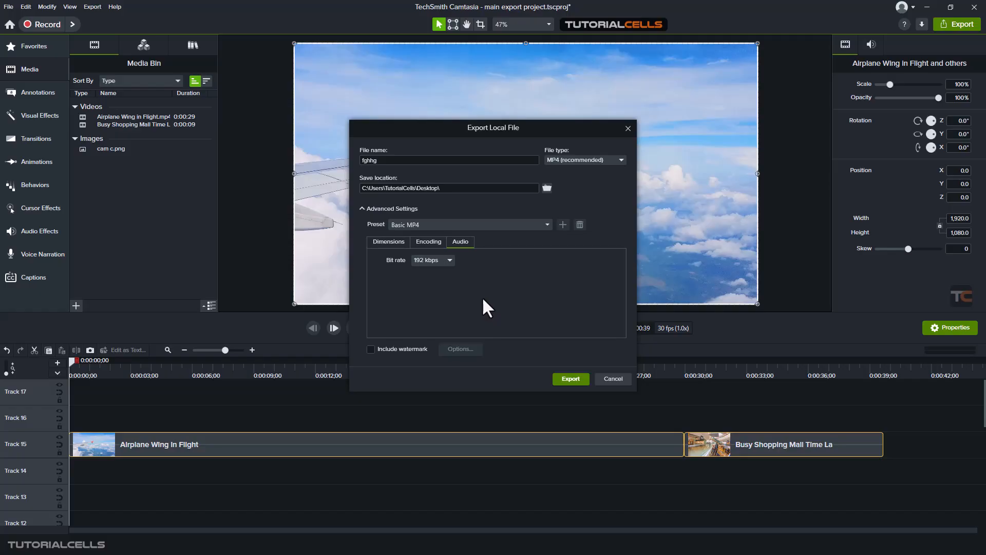
- Try including a watermark and adjusting its opacity, X offset and Y offset in the watermark options
click(403, 348)
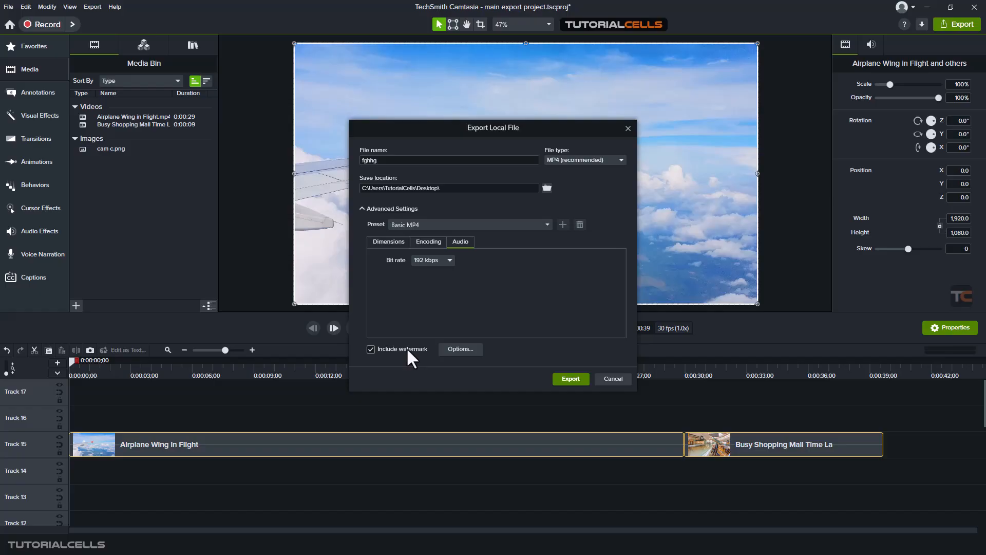
click(456, 349)
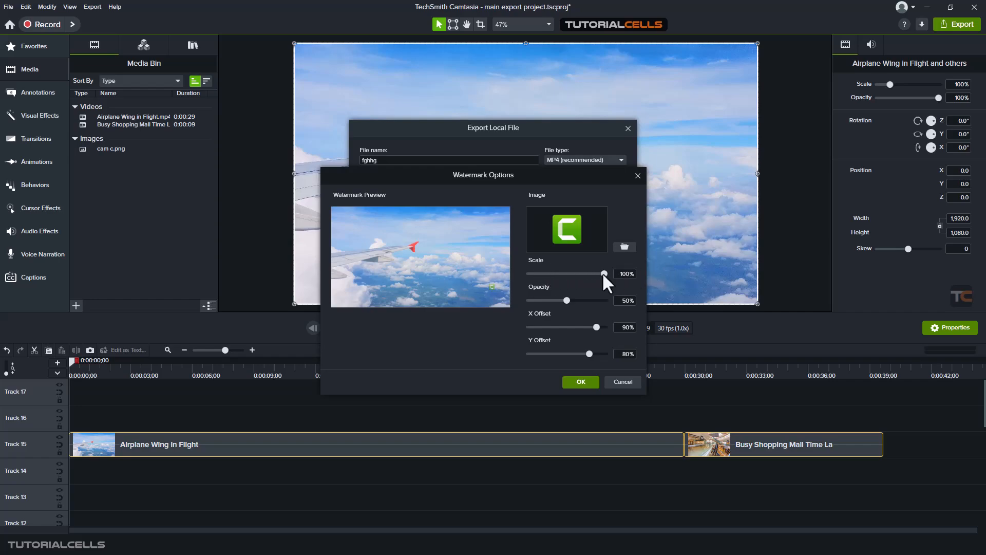
drag(565, 300, 614, 301)
click(593, 327)
drag(589, 358, 601, 333)
click(612, 378)
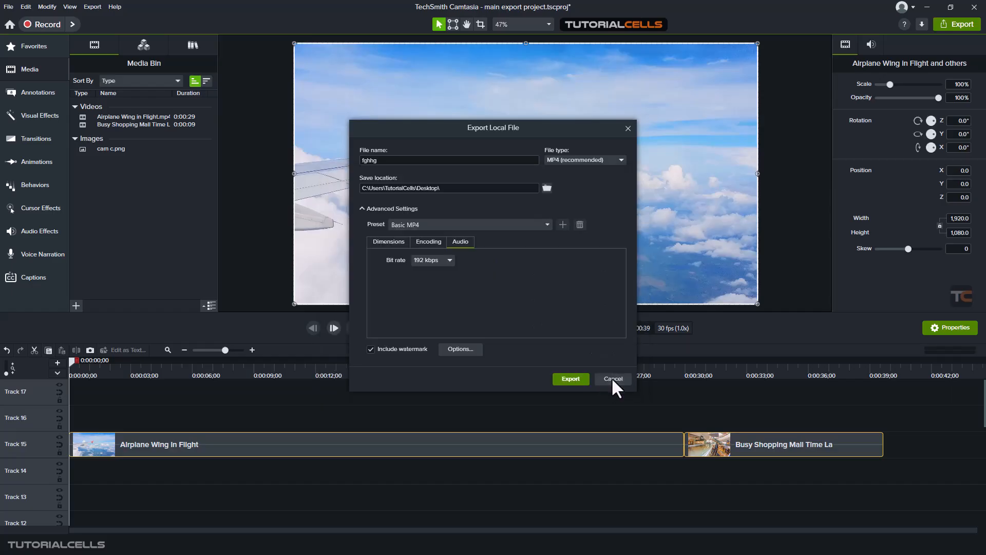
- Turn off the watermark and close the export dialog without exporting
click(406, 348)
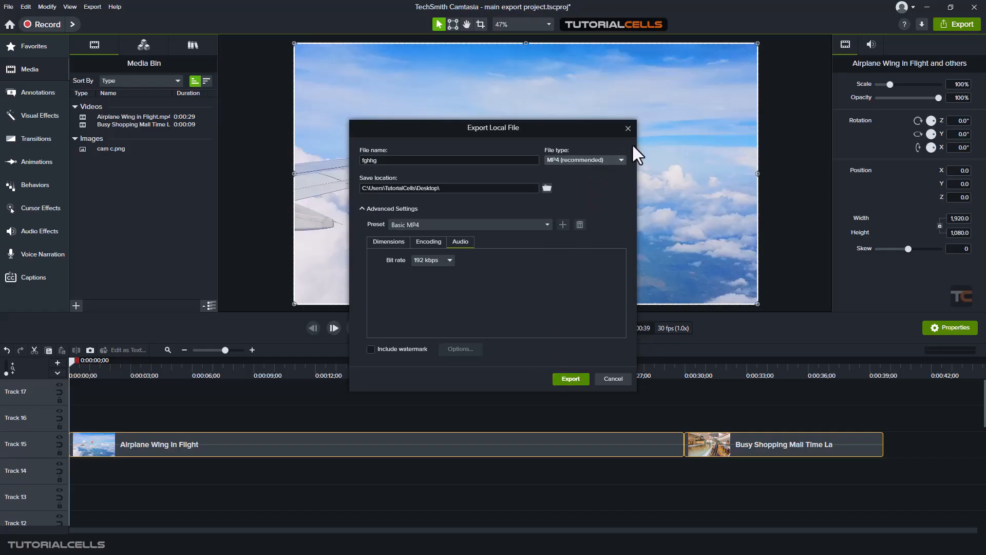
click(628, 128)
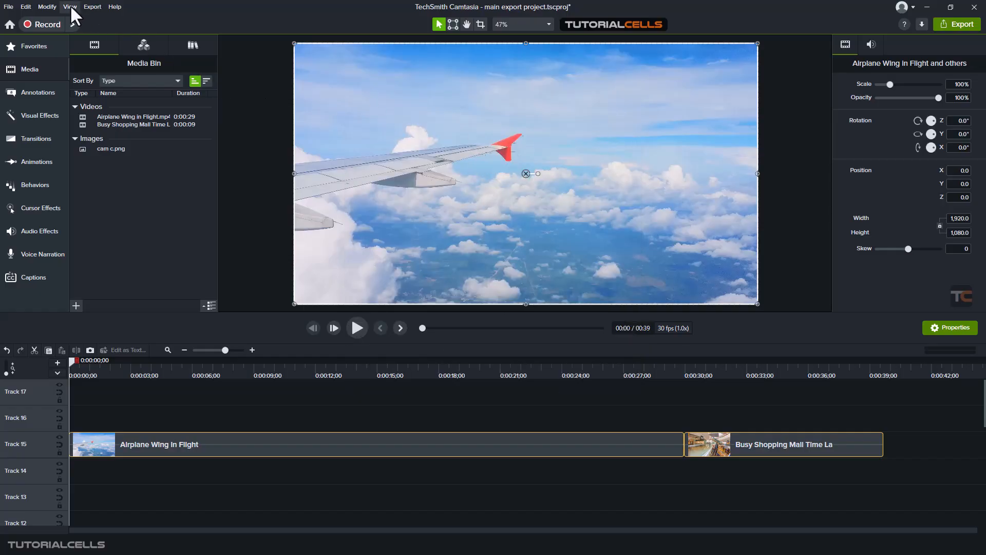
- Mark a timeline selection from about 0:28 to 0:32;02 spanning the junction of the two clips
click(89, 7)
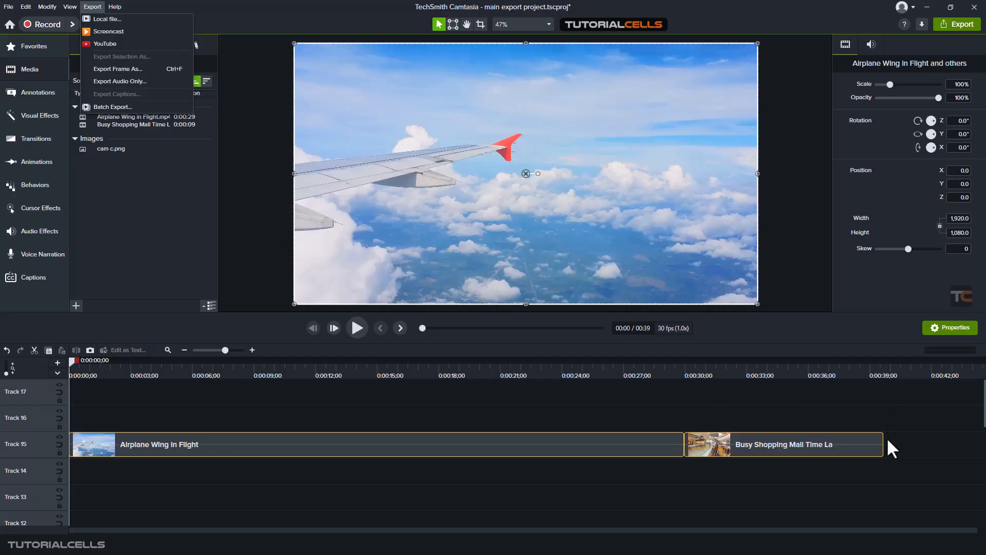
click(338, 372)
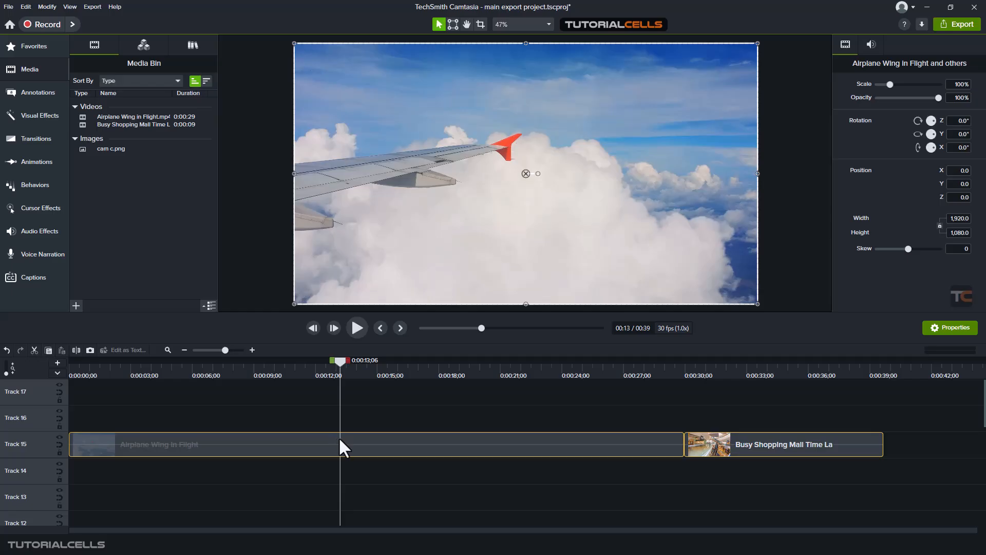
click(646, 371)
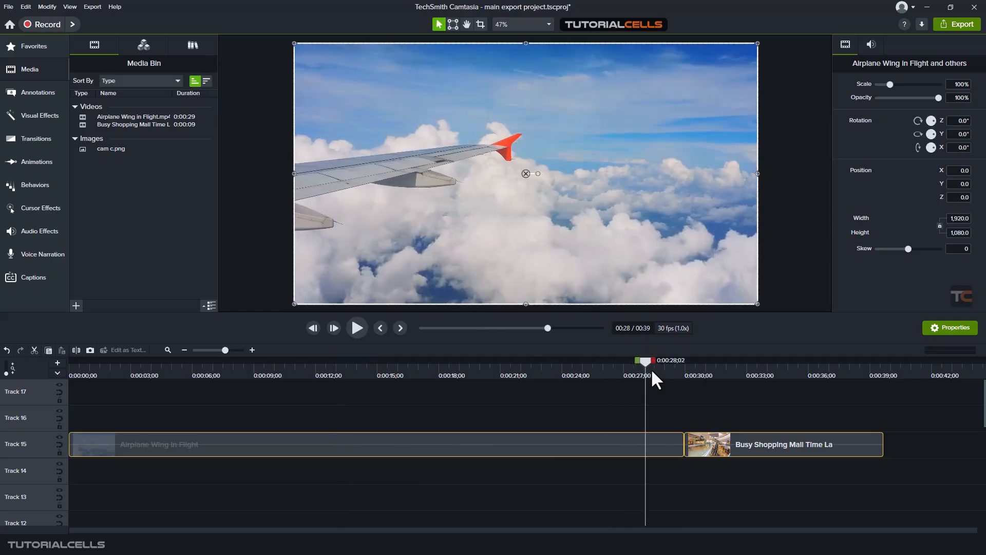
mouse_move(651, 369)
mouse_down()
mouse_move(719, 367)
mouse_move(658, 378)
mouse_up()
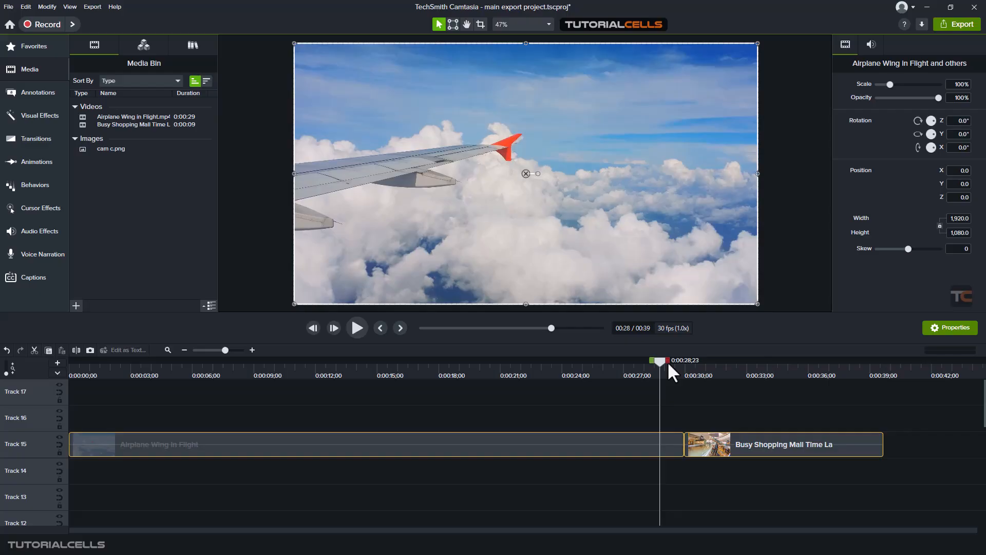
drag(667, 361, 737, 363)
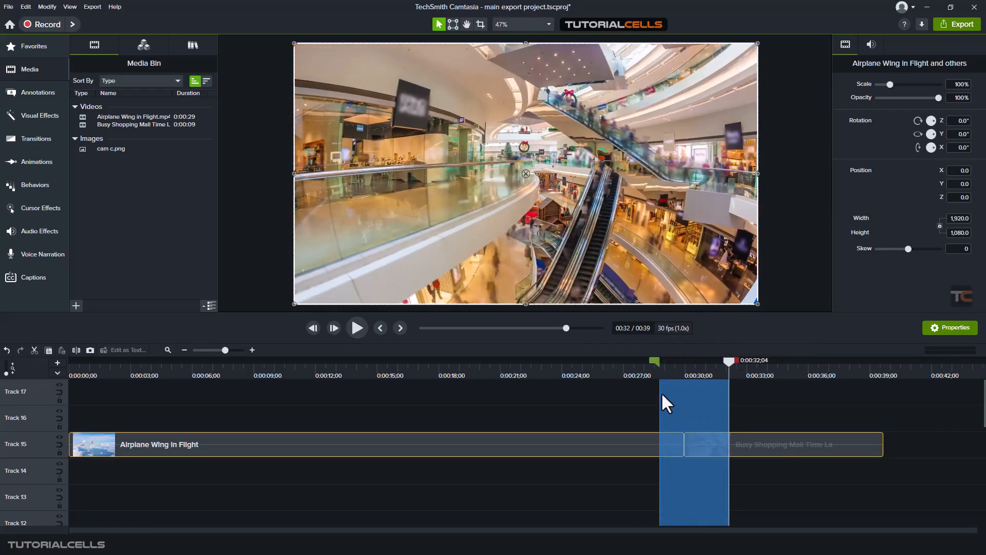
mouse_move(655, 360)
mouse_down()
mouse_move(640, 364)
mouse_move(653, 366)
mouse_up()
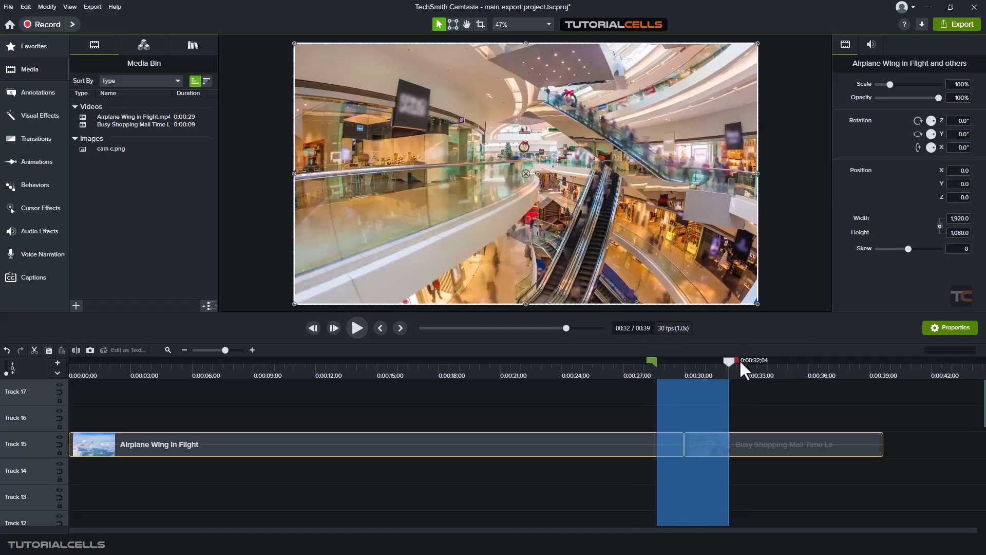
drag(735, 361, 743, 366)
drag(739, 362, 730, 361)
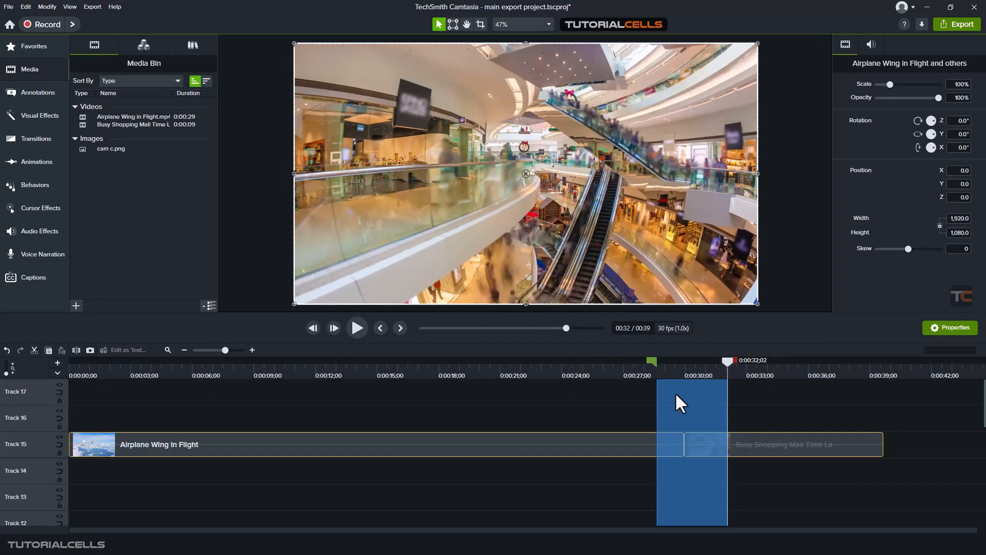
- Open the export dialog for the timeline selection and close it without exporting
right_click(677, 393)
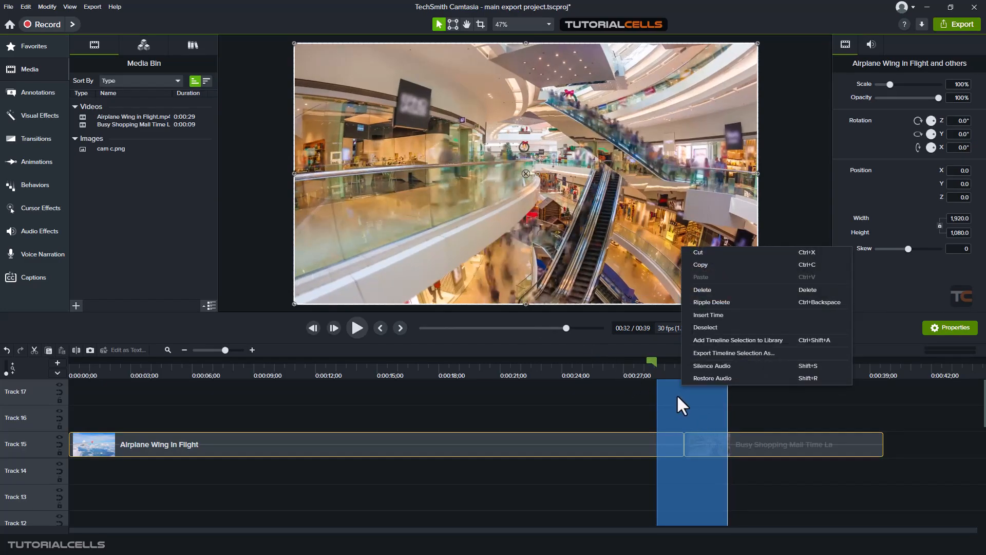
click(727, 358)
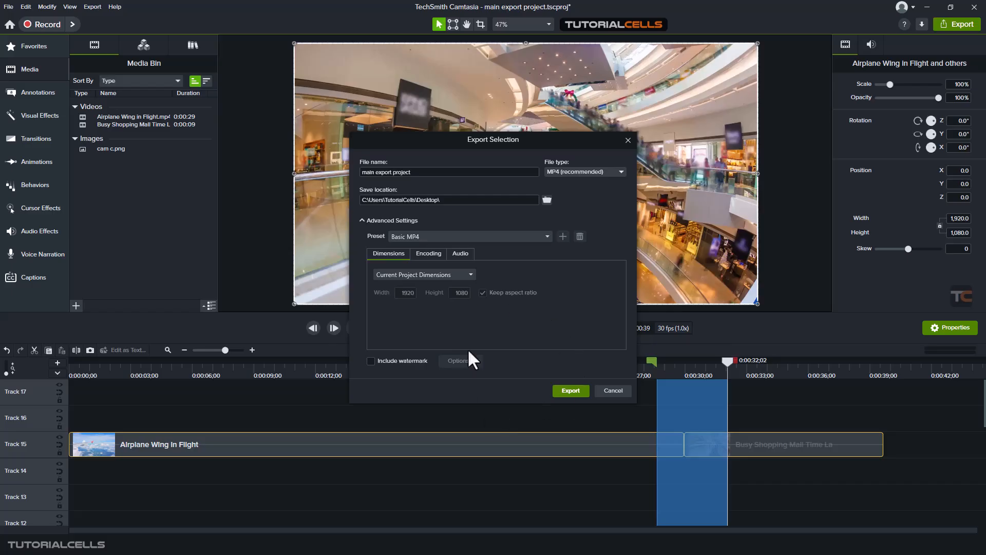
click(628, 140)
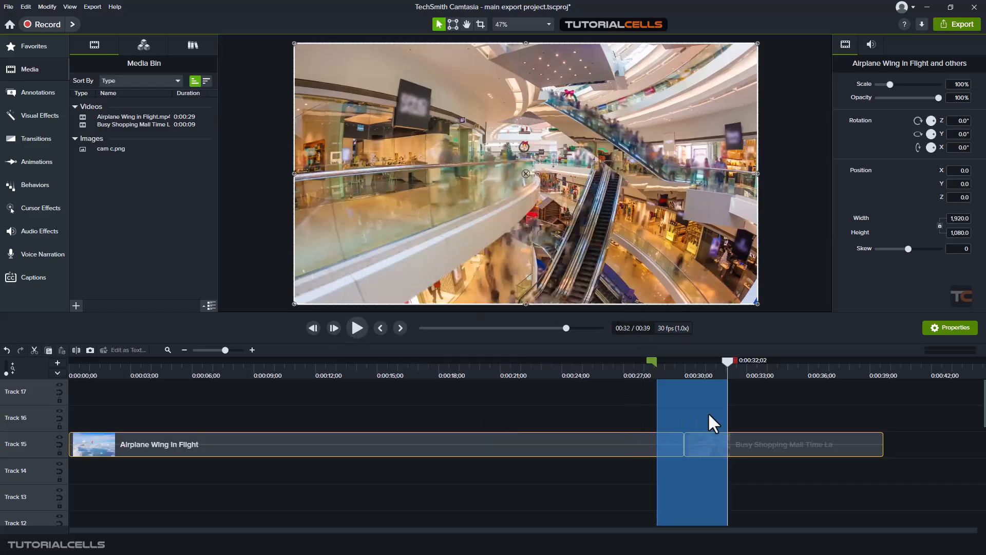
- Adjust the selection's end point to about 0:32;00 and open the Export menu
click(729, 360)
mouse_move(729, 360)
mouse_down()
mouse_move(648, 360)
mouse_move(726, 360)
mouse_up()
click(92, 7)
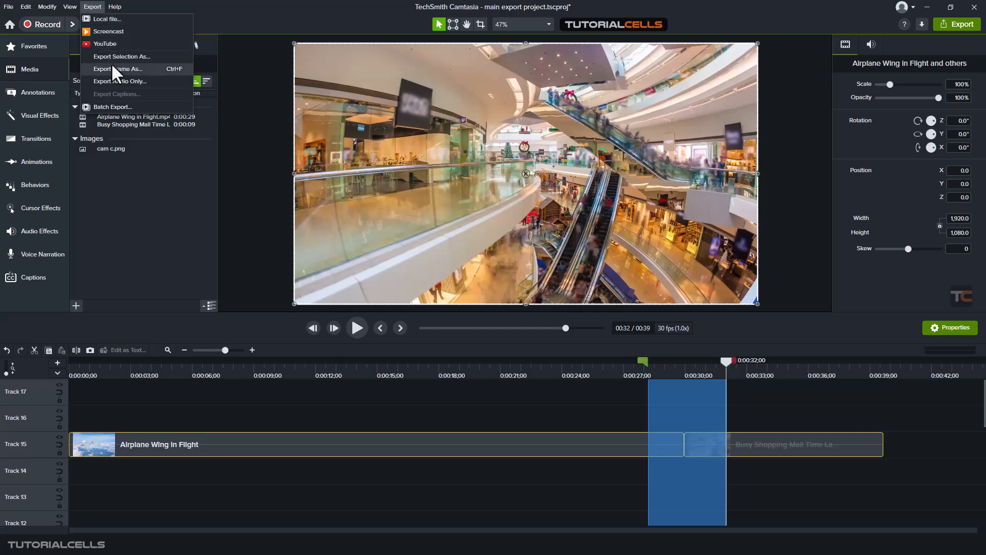
- Clear the timeline selection and move the playhead back to about 0:13;06 in the Airplane Wing in Flight clip
click(695, 361)
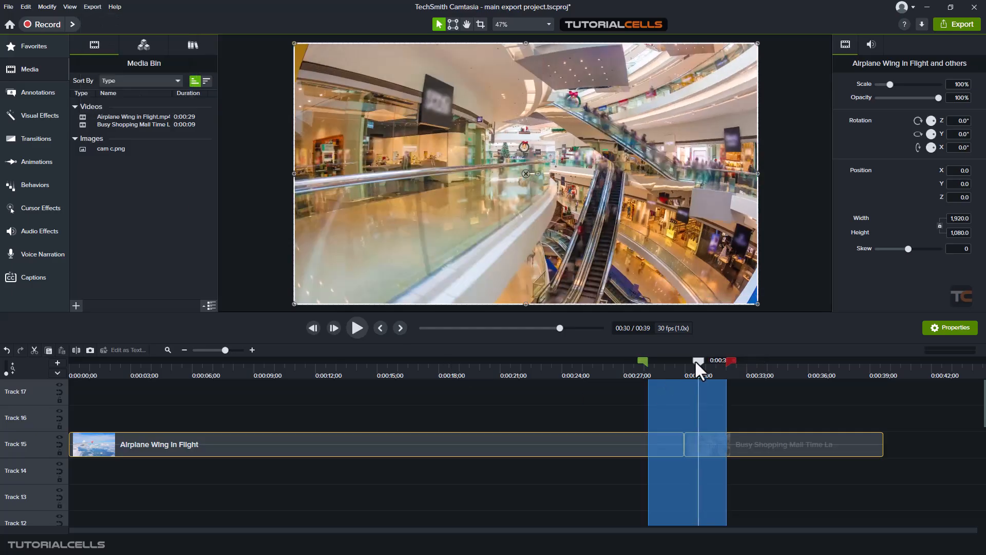
double_click(695, 361)
drag(695, 361, 338, 364)
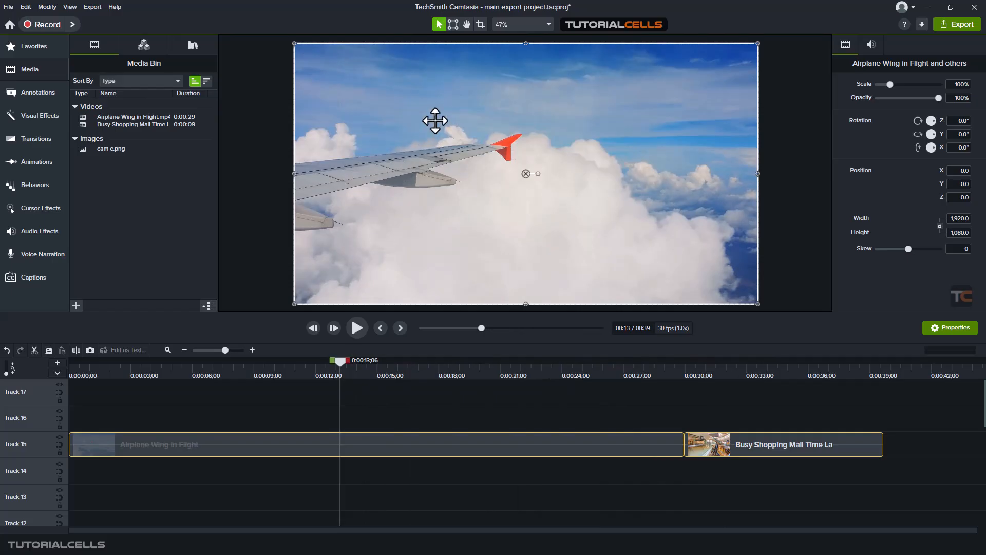
- Open the Export Frame As dialog, review the available image file types, and close it without saving
click(90, 7)
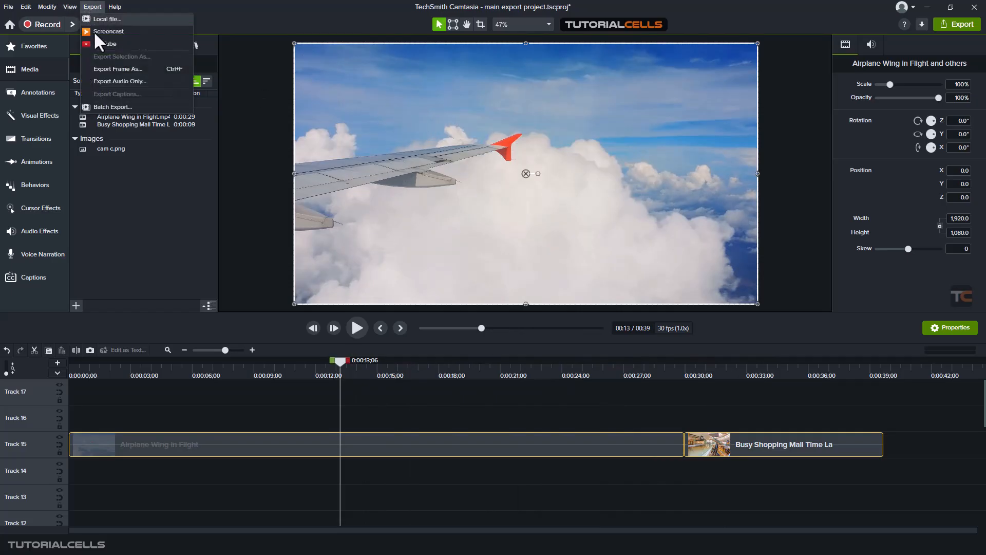
click(117, 69)
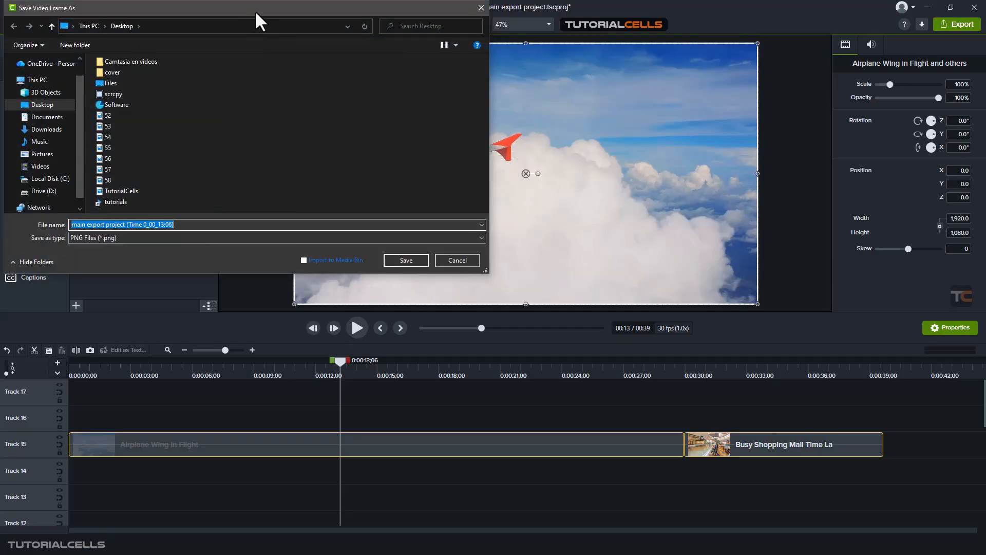
drag(255, 11, 358, 69)
click(290, 296)
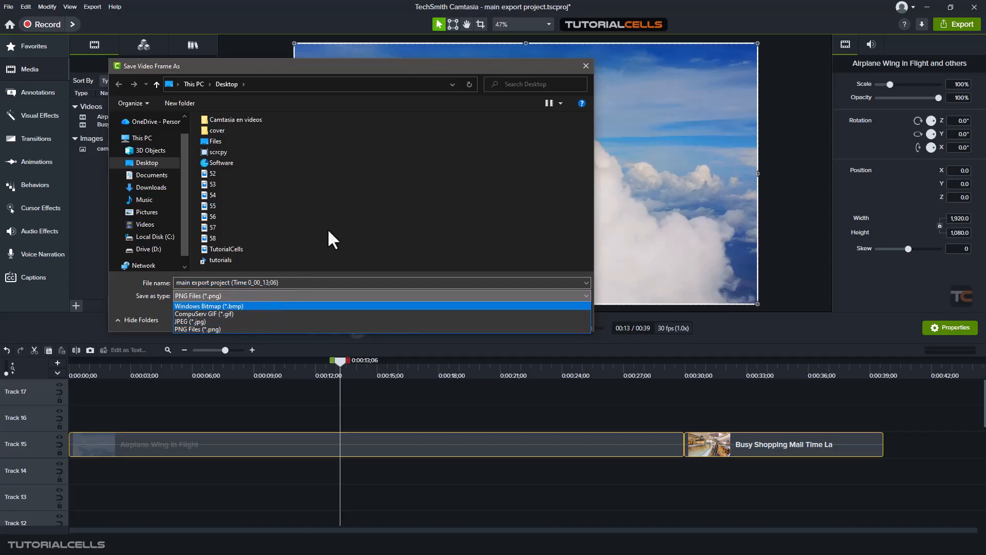
click(585, 66)
click(585, 66)
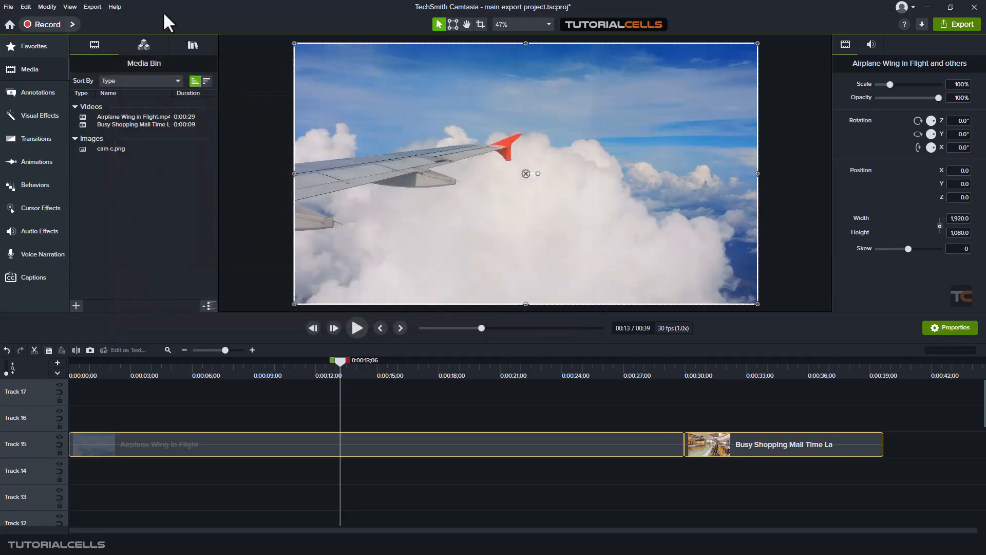
- Open the Batch Exporter window and close it without adding anything
click(95, 5)
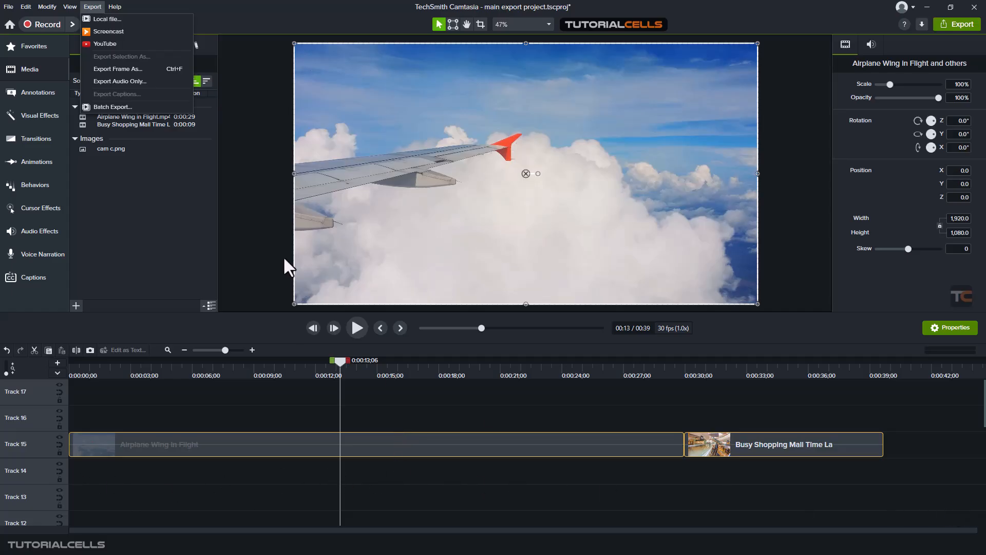
click(169, 107)
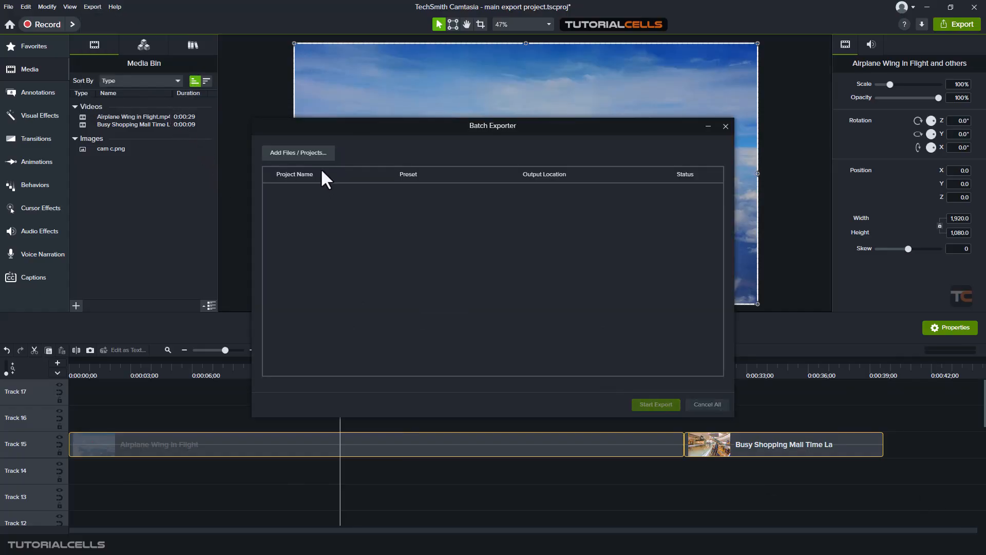
drag(349, 124, 356, 127)
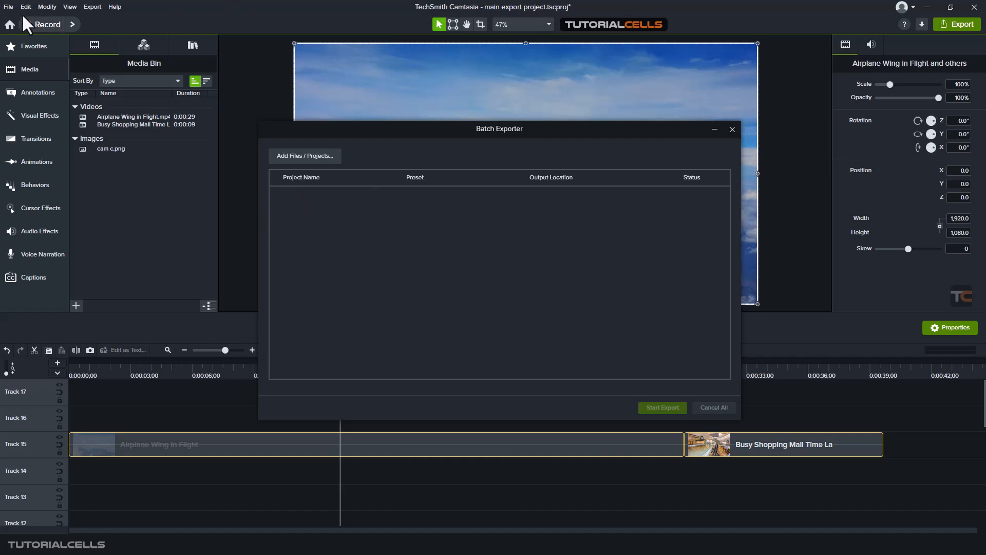
click(732, 129)
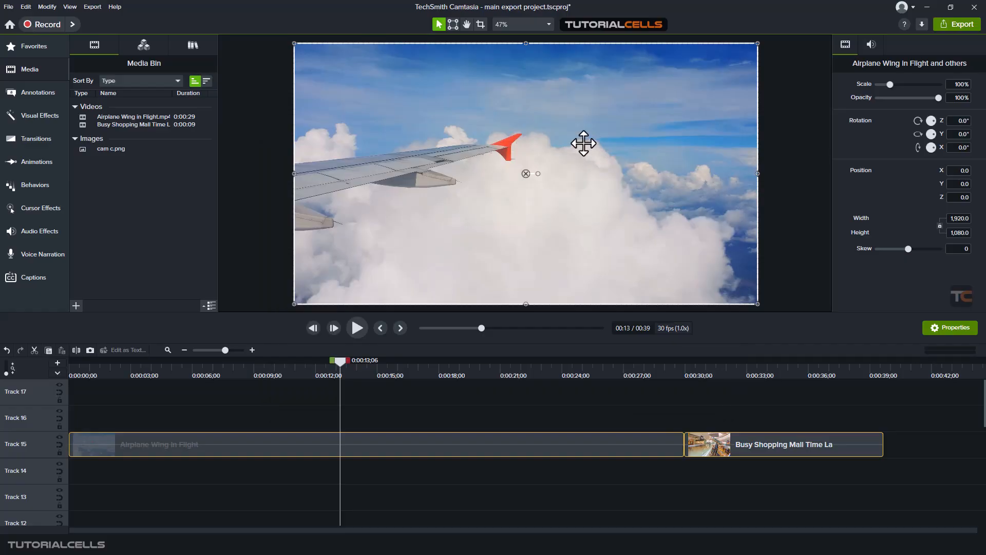
- Open the project's Save As dialog and cancel it without saving
click(8, 7)
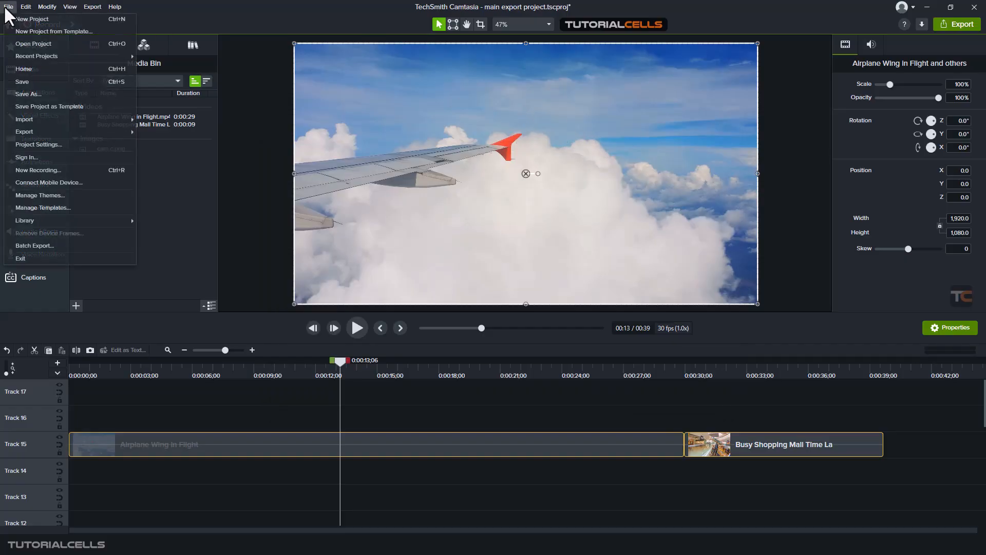
click(47, 94)
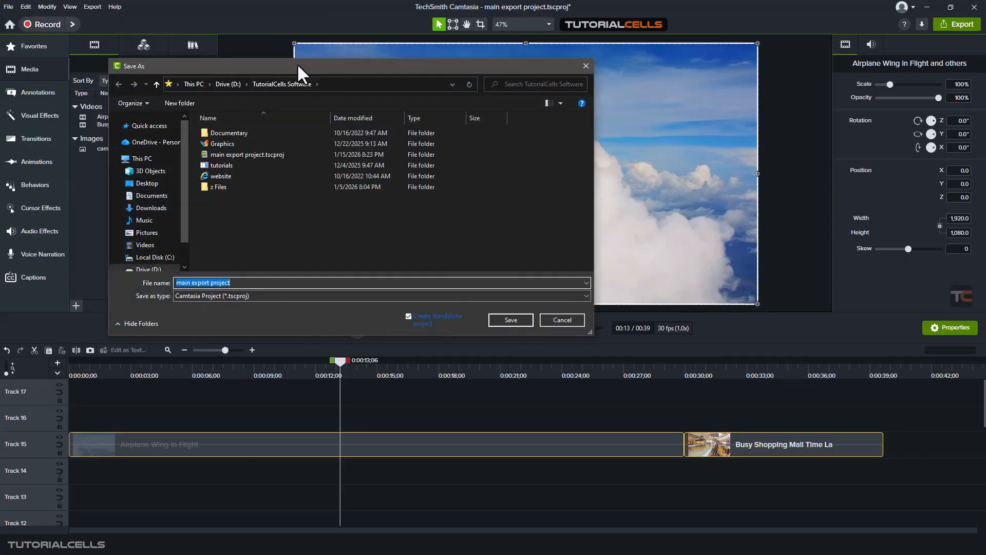
drag(297, 64, 361, 109)
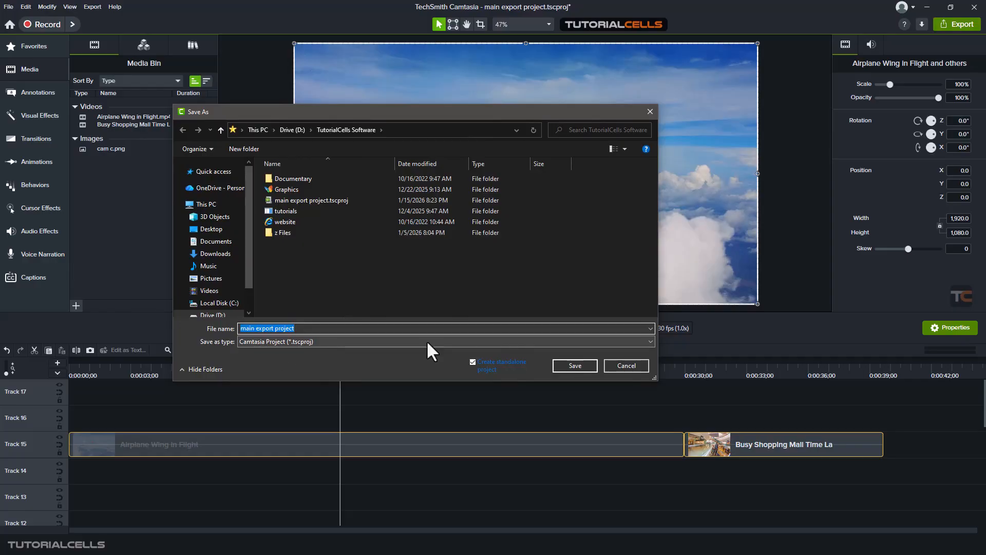
click(612, 365)
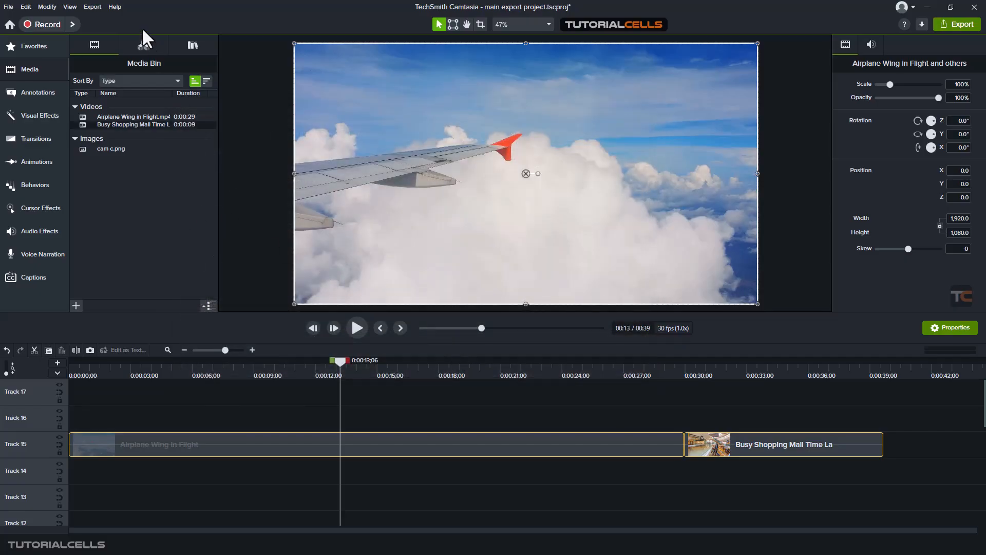
- Open the Batch Exporter, browse the Add Files / Projects file types, then cancel and close the exporter
click(94, 5)
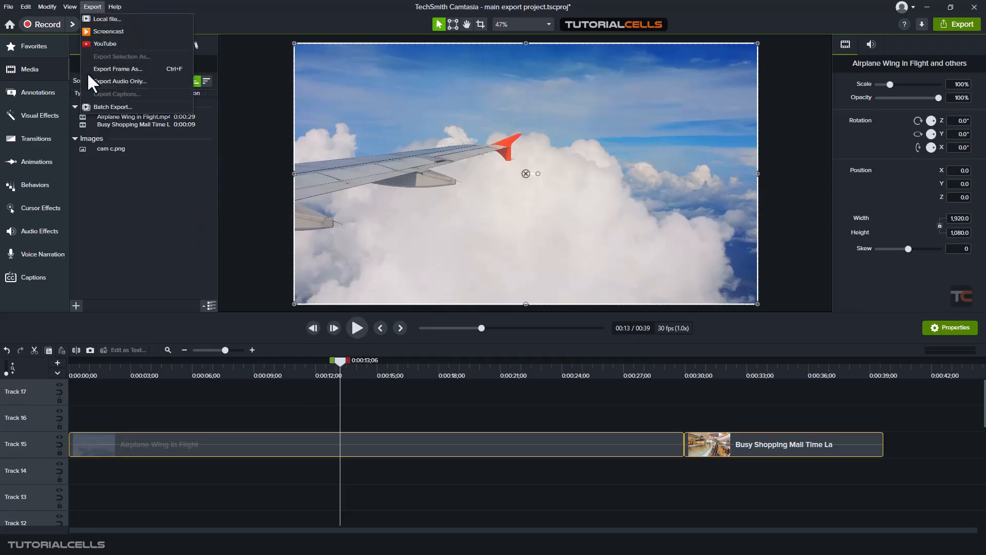
click(109, 107)
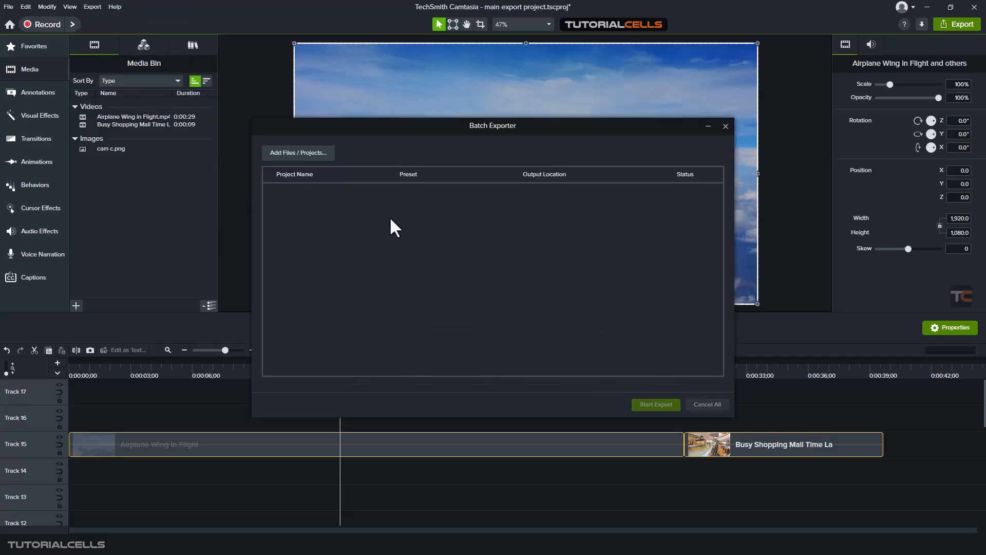
click(289, 151)
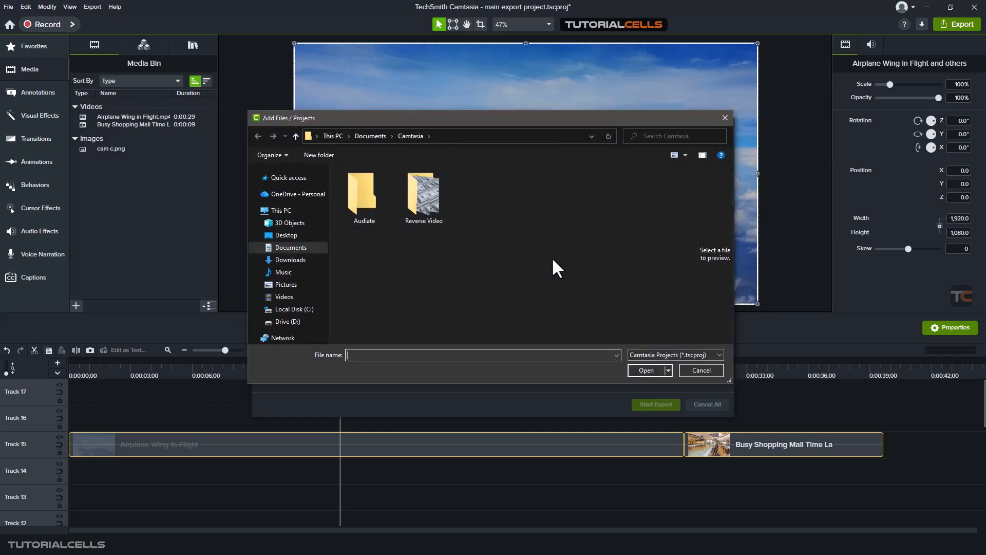
click(683, 353)
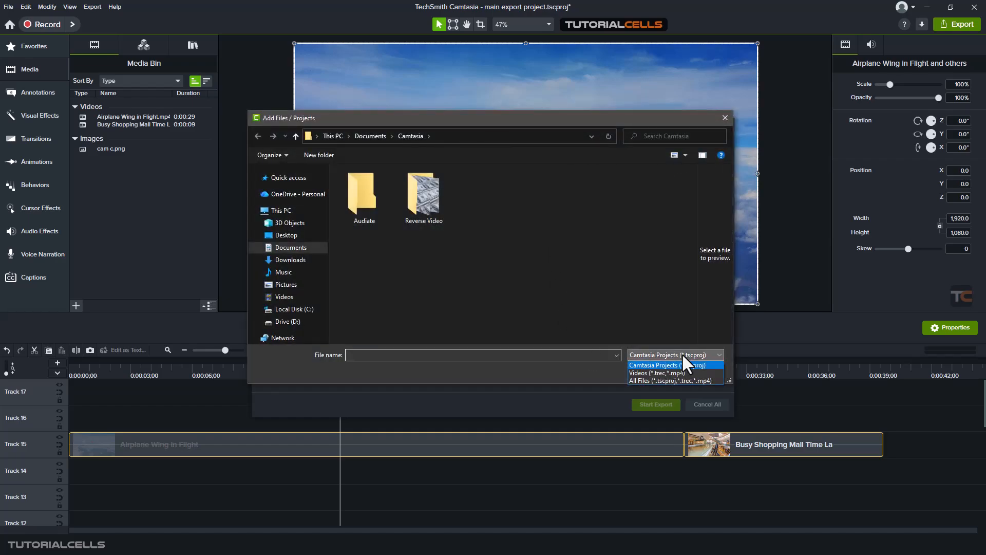
click(682, 353)
click(682, 353)
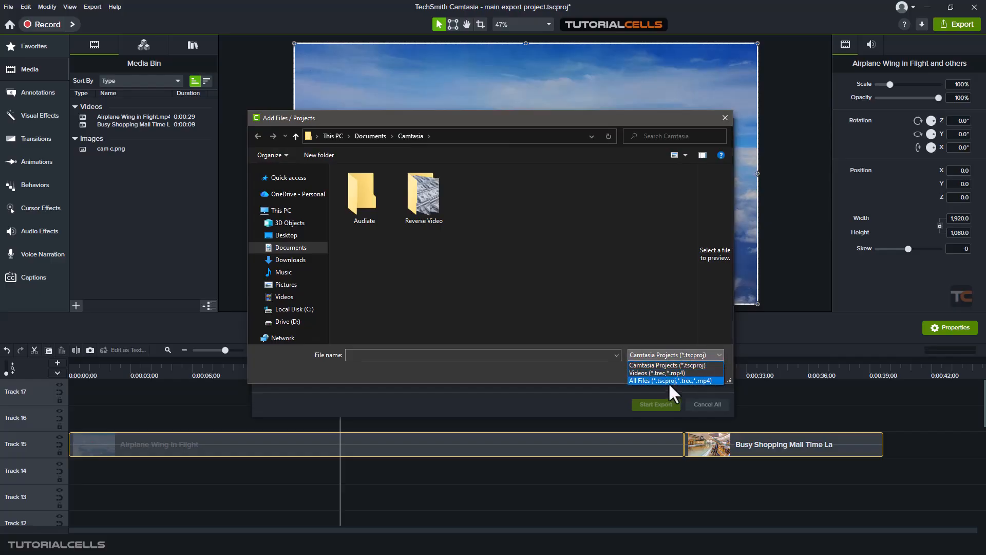
click(670, 363)
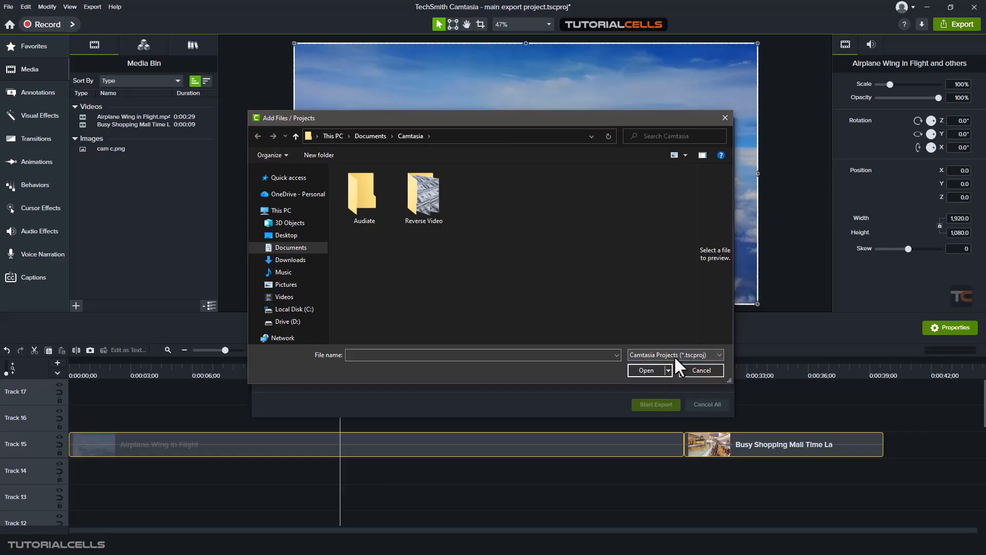
click(701, 370)
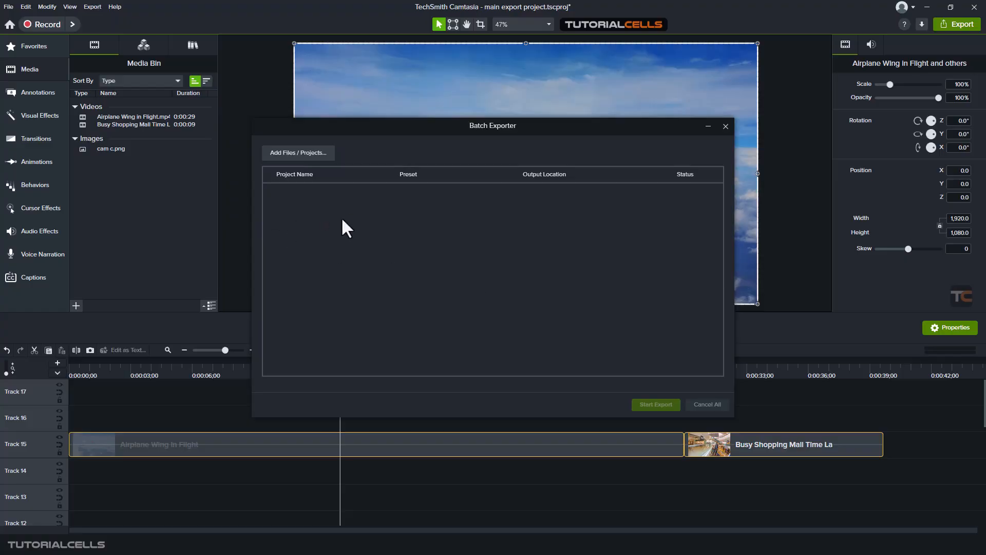
click(725, 126)
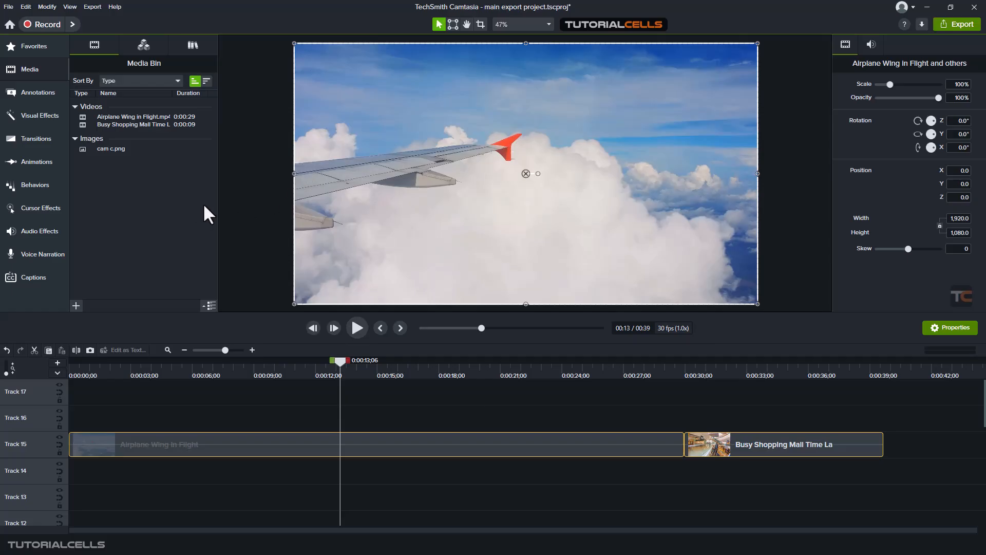
- Select the Airplane Wing in Flight clip on the timeline
click(11, 7)
mouse_move(47, 133)
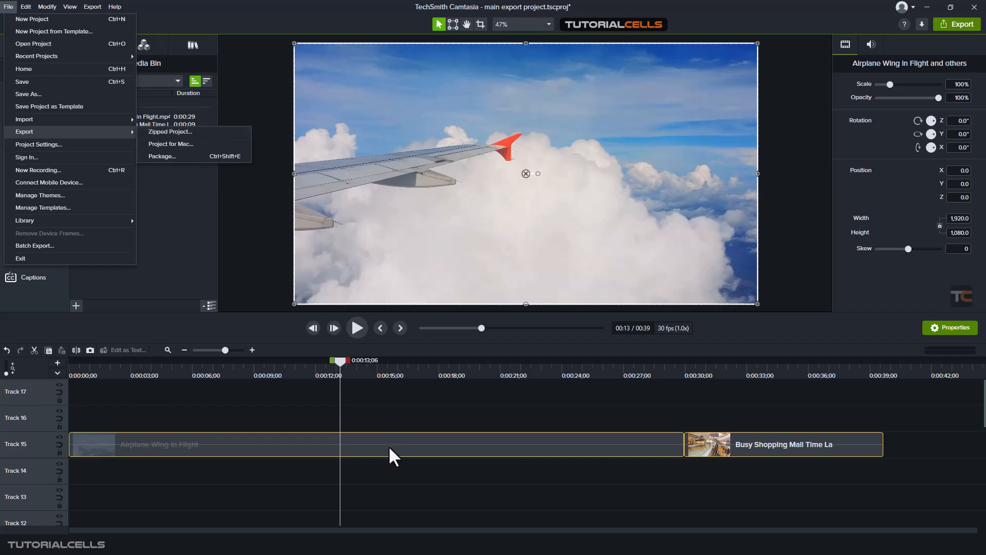
click(415, 415)
click(404, 435)
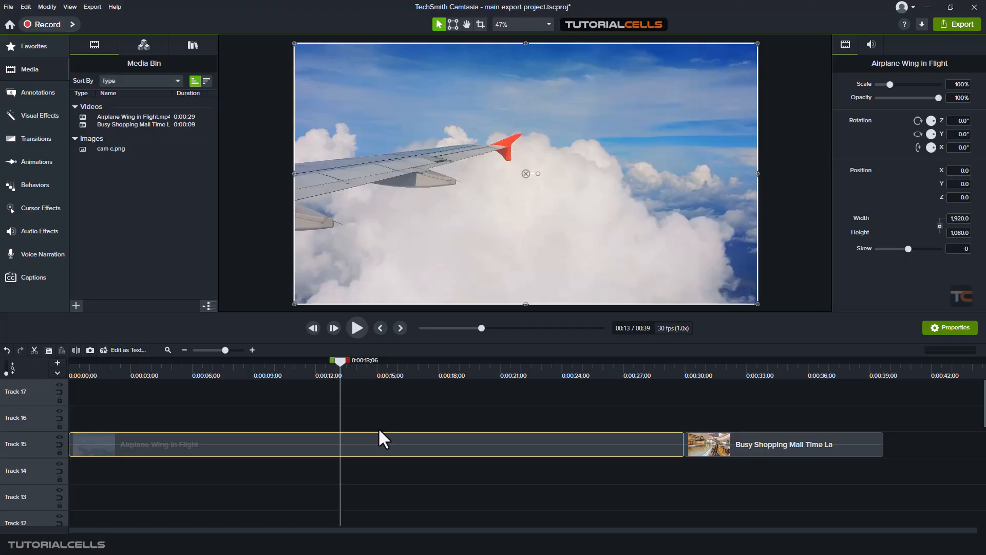
- Open the Export Project As Zip dialog and cancel it
click(94, 6)
key(Escape)
click(8, 7)
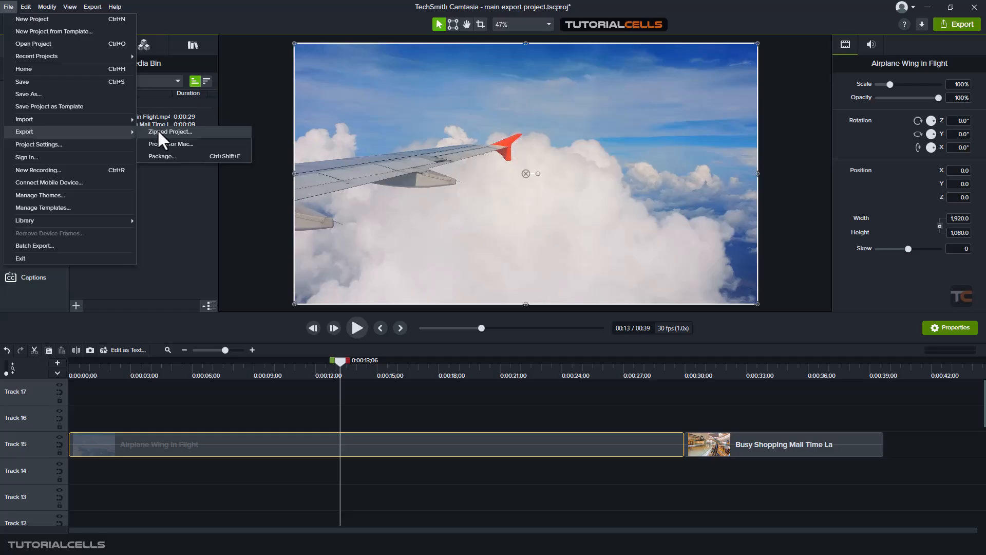
click(171, 132)
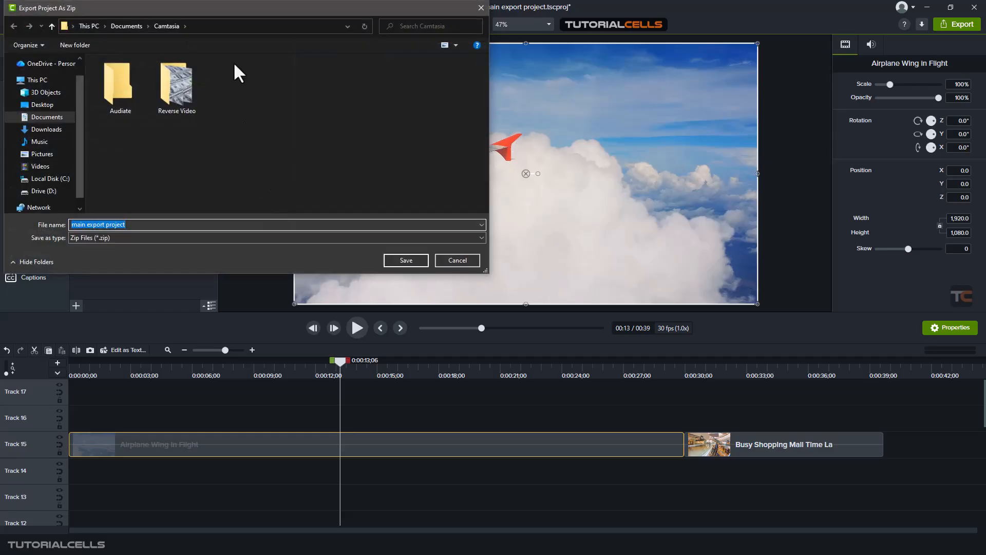
drag(225, 11, 337, 92)
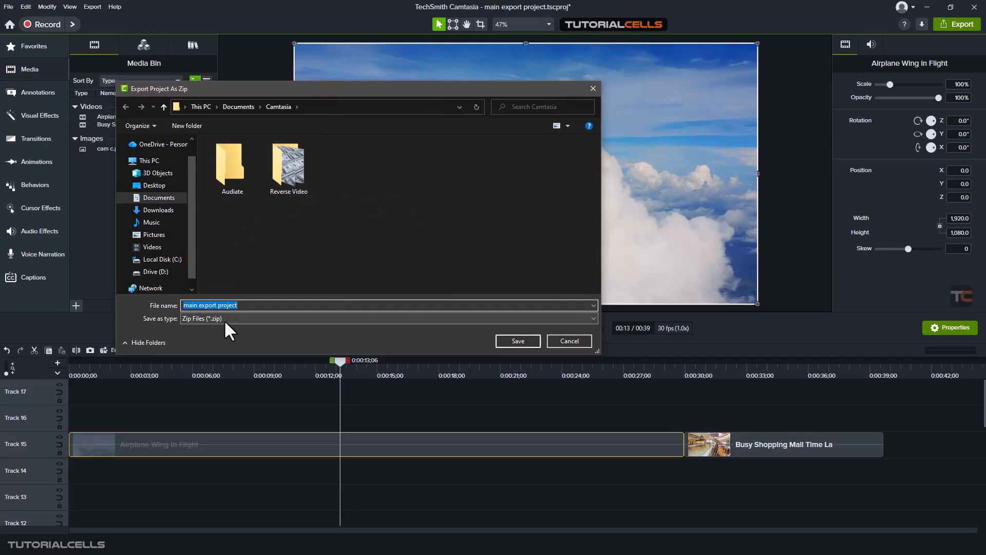
click(561, 340)
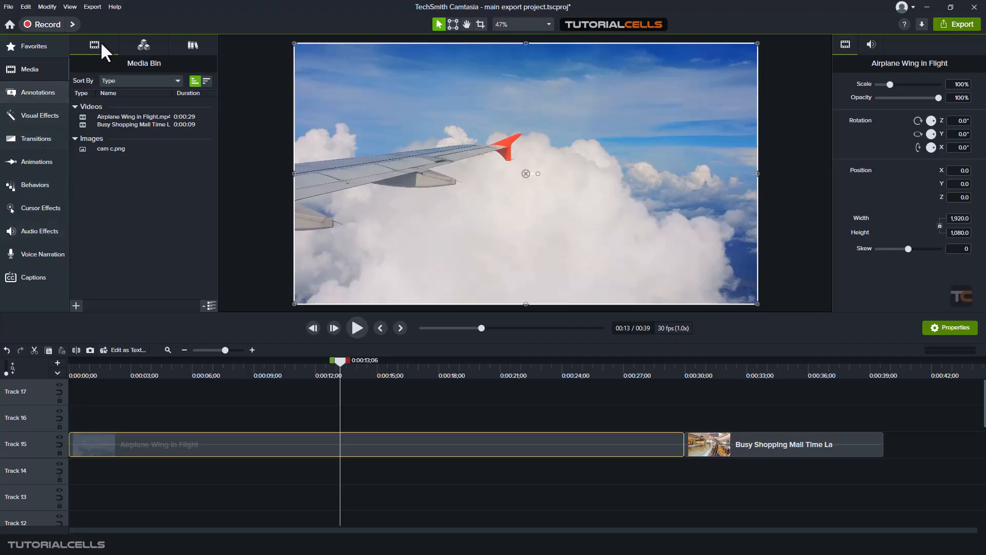
- Export the project as a zipped project named main export project into the Documents\Camtasia folder
click(9, 7)
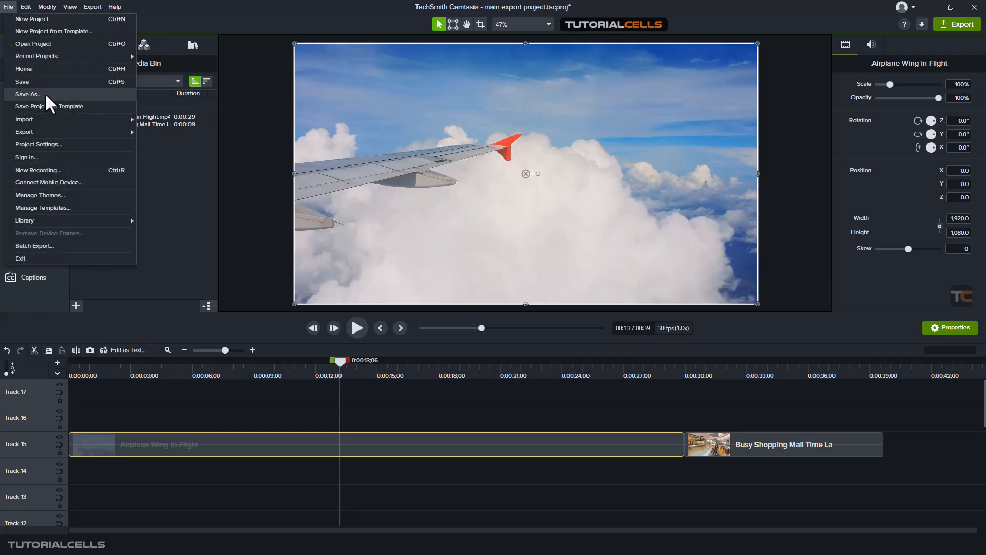
click(187, 208)
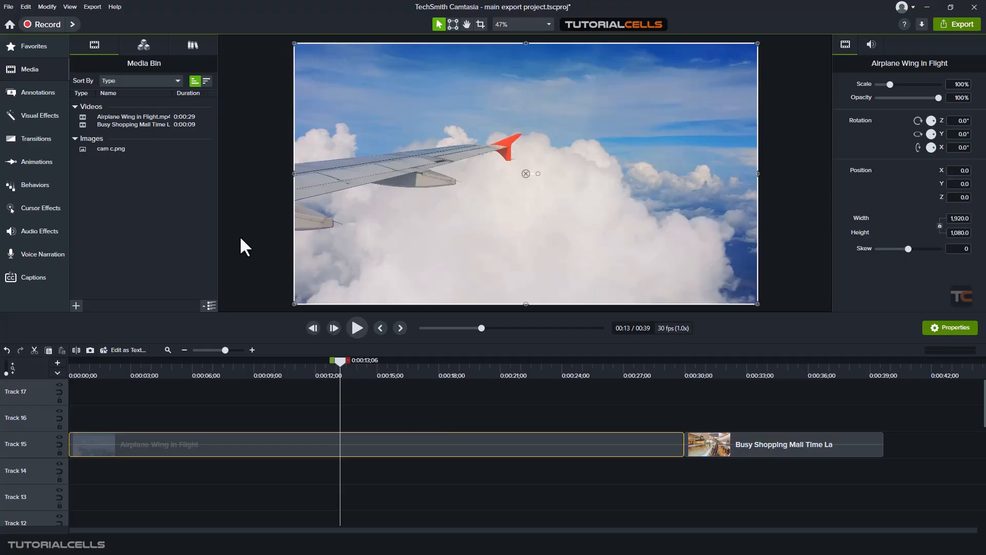
click(9, 7)
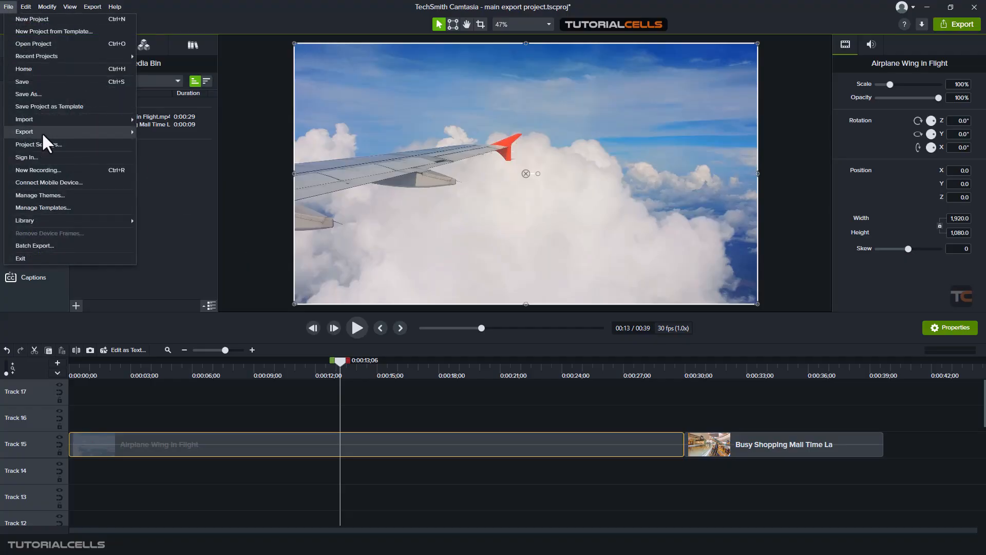
mouse_move(41, 131)
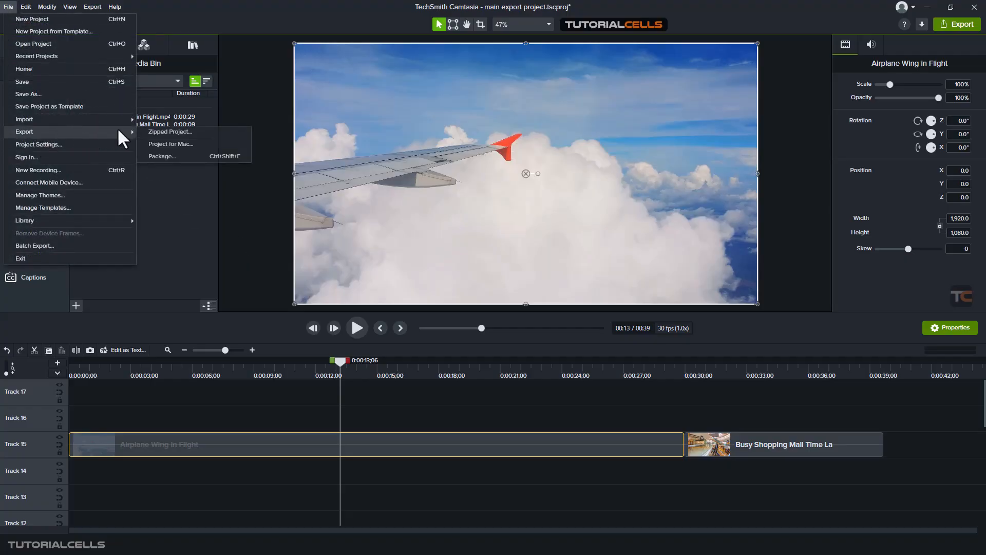
click(159, 131)
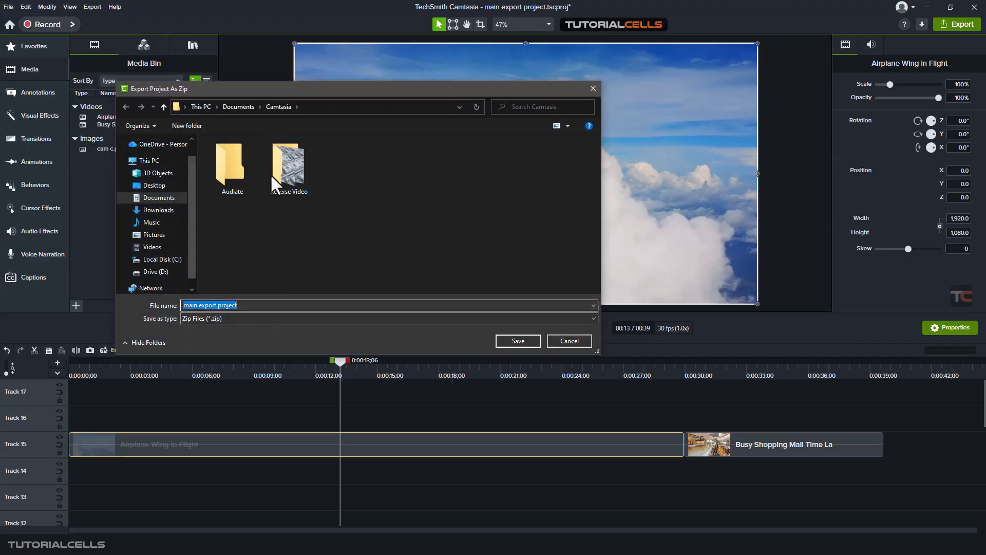
click(332, 99)
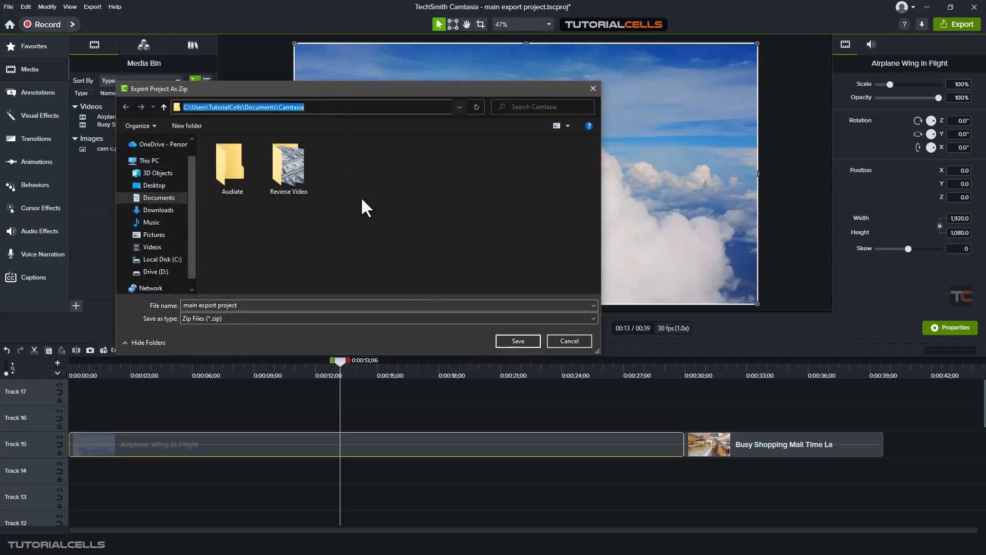
click(504, 340)
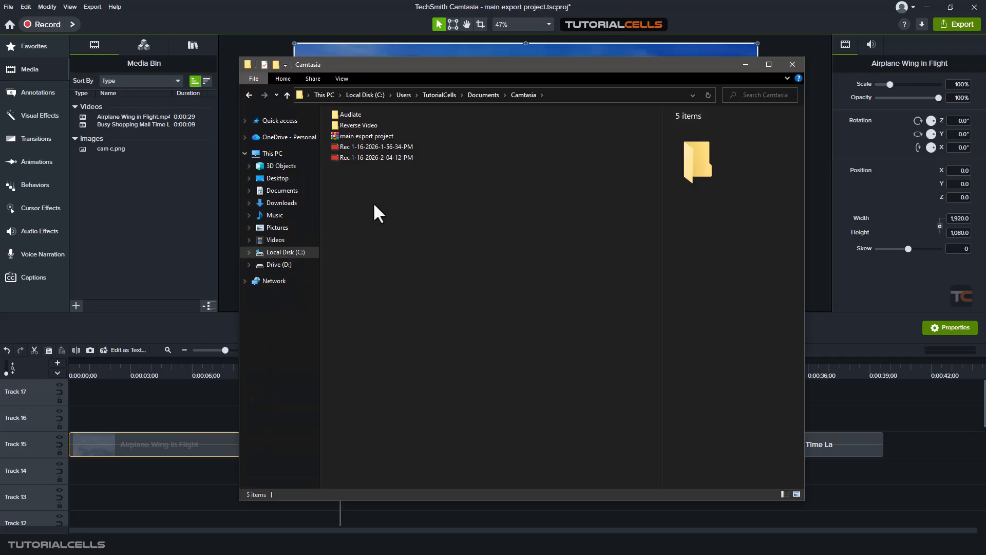
- Open the exported main export project zip to inspect its contents, including the project file, then close the archive
double_click(367, 136)
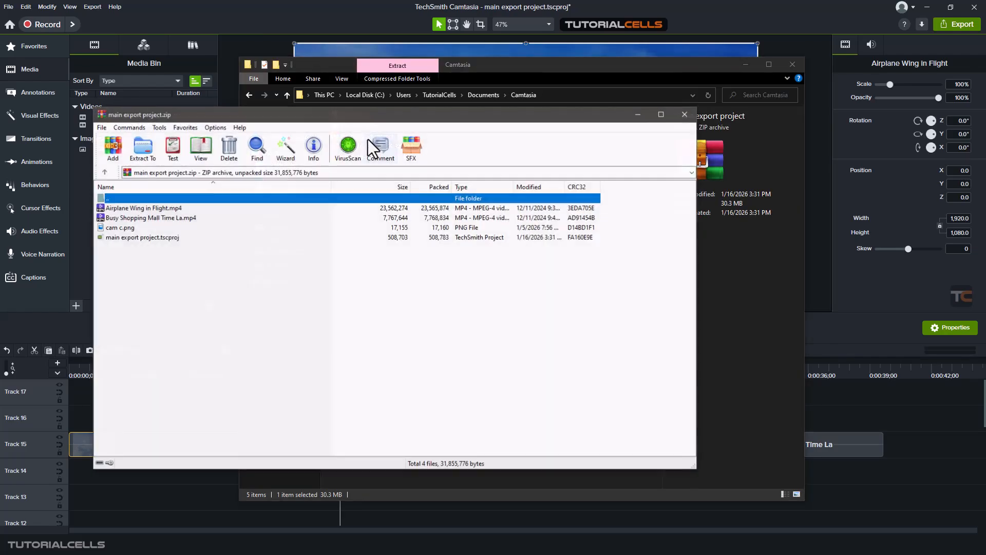
click(117, 238)
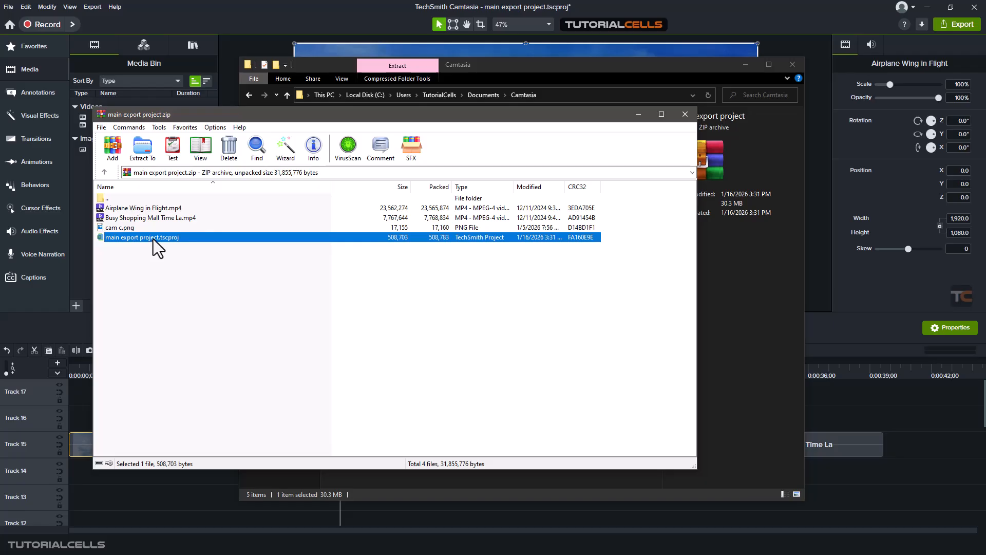
click(684, 115)
- Delete the main export project zip and the two Rec recordings from the Camtasia folder, then close the folder window
drag(414, 280, 370, 142)
key(Delete)
key(Return)
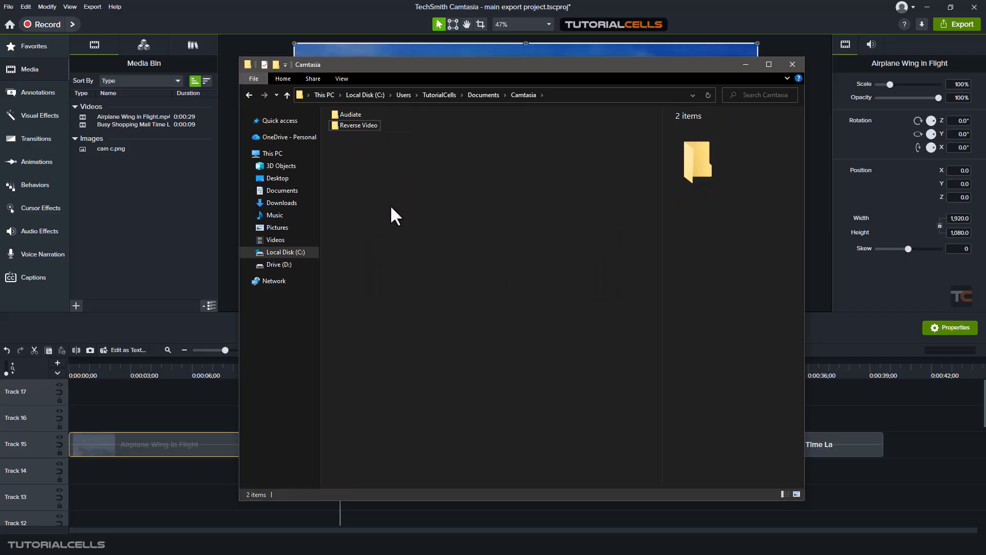
click(790, 69)
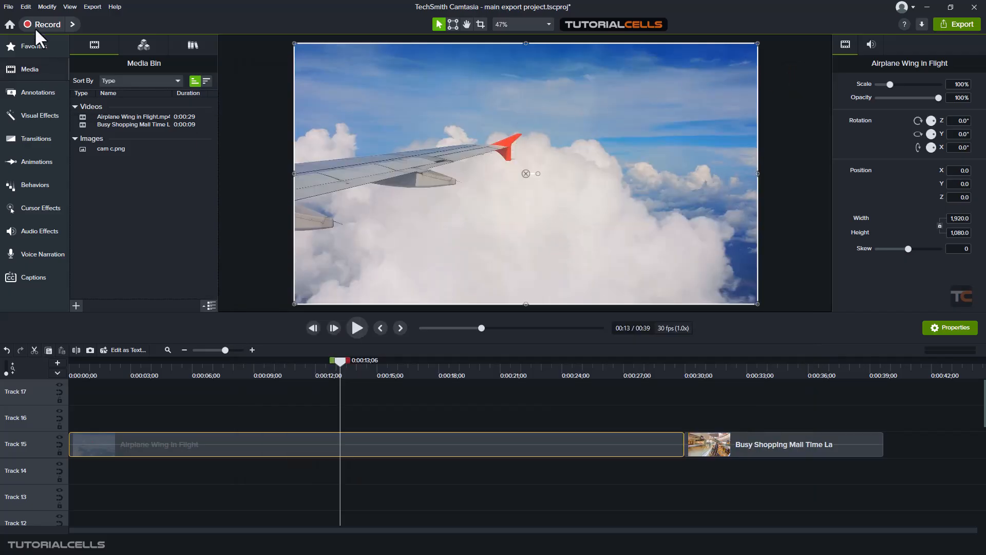
- Review the File menu's Export submenu options: Zipped Project, Project for Mac and Package, then dismiss the menu
click(9, 7)
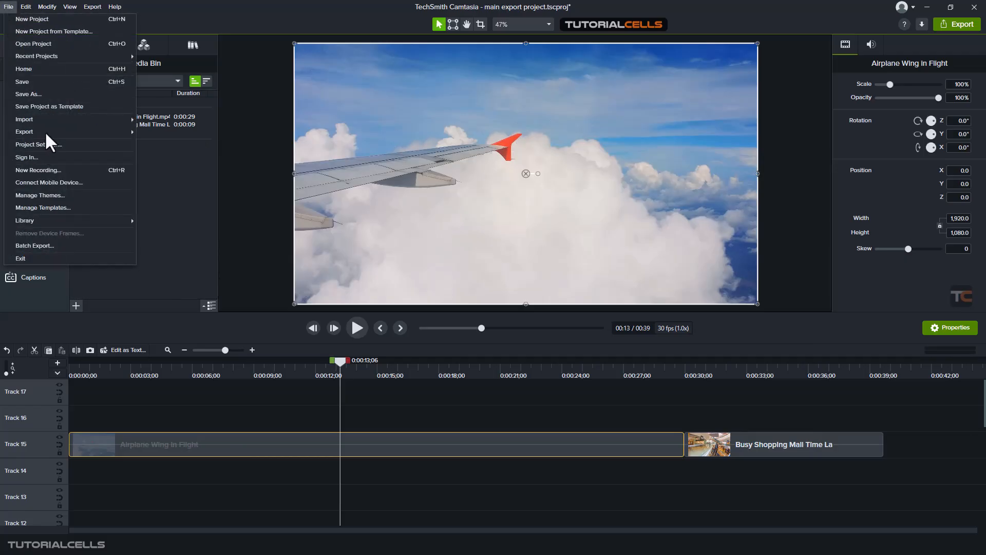
mouse_move(45, 131)
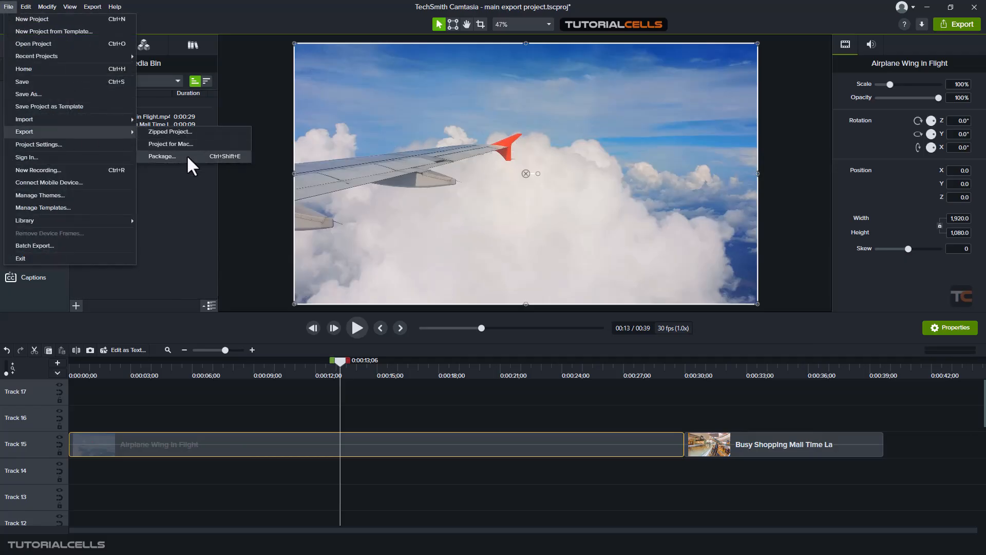
click(162, 209)
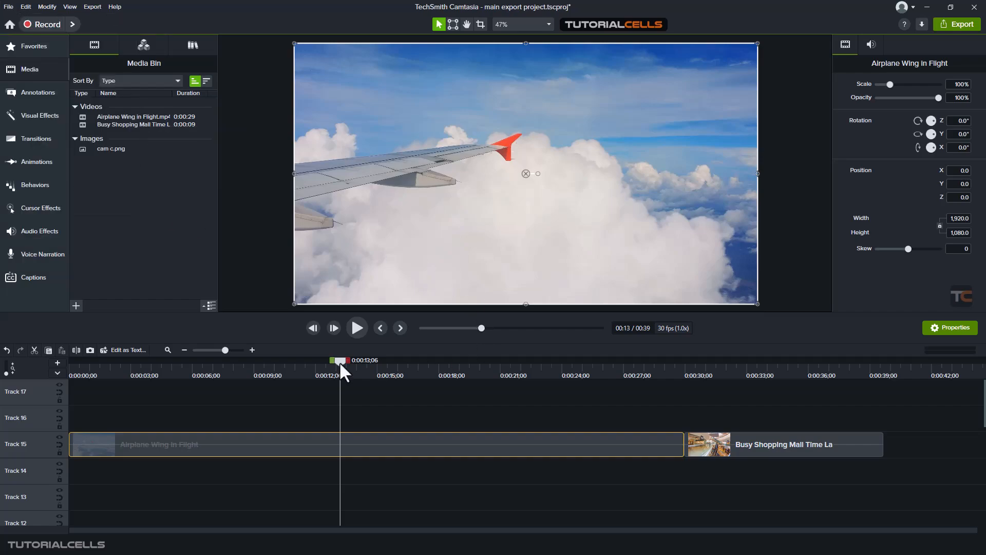
- Move the playhead to about 0:00:15;29 on the timeline
drag(336, 362, 397, 374)
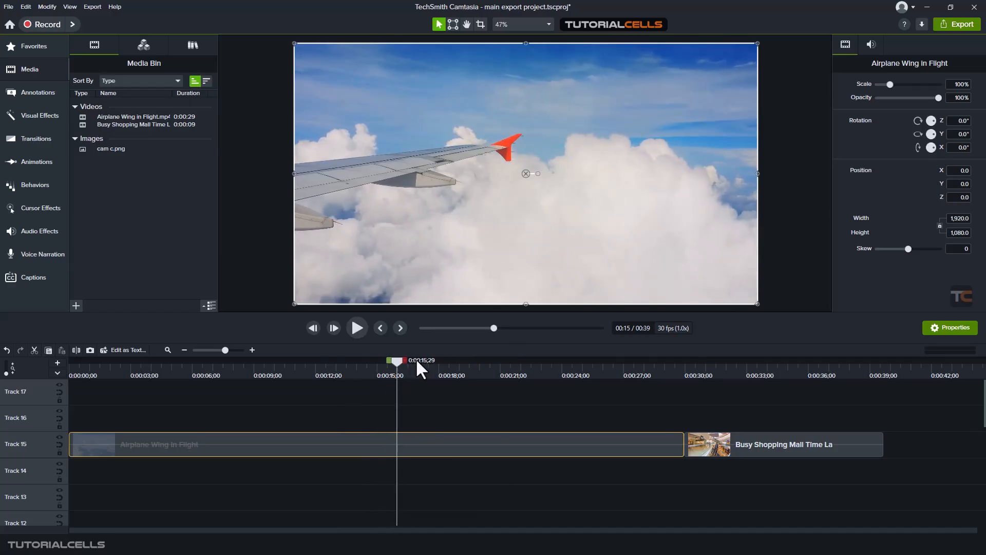